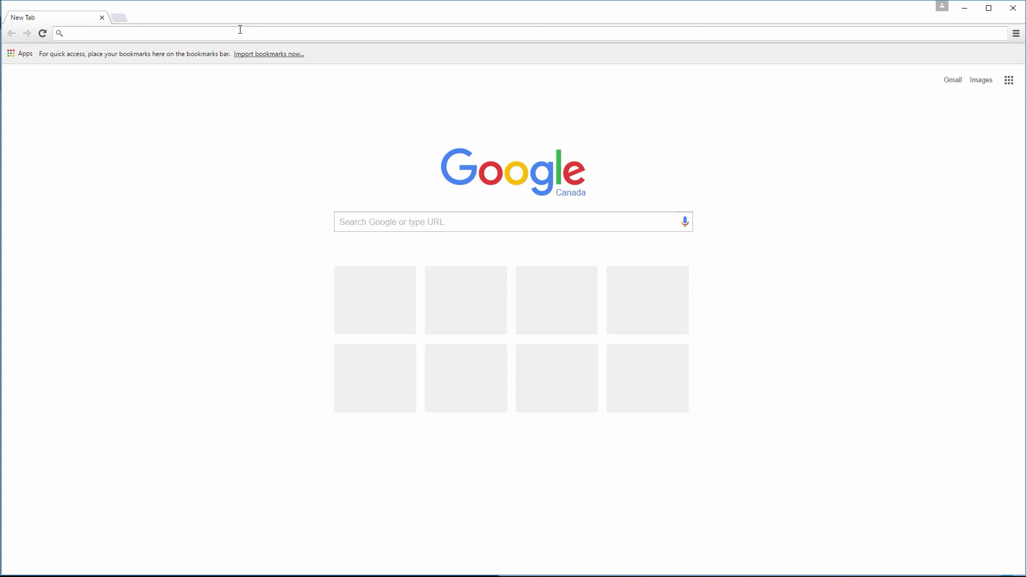
# Step: Search Google for opencv, go to the official OpenCV site and download OpenCV 3.1 for Windows
pyautogui.write('opencv')
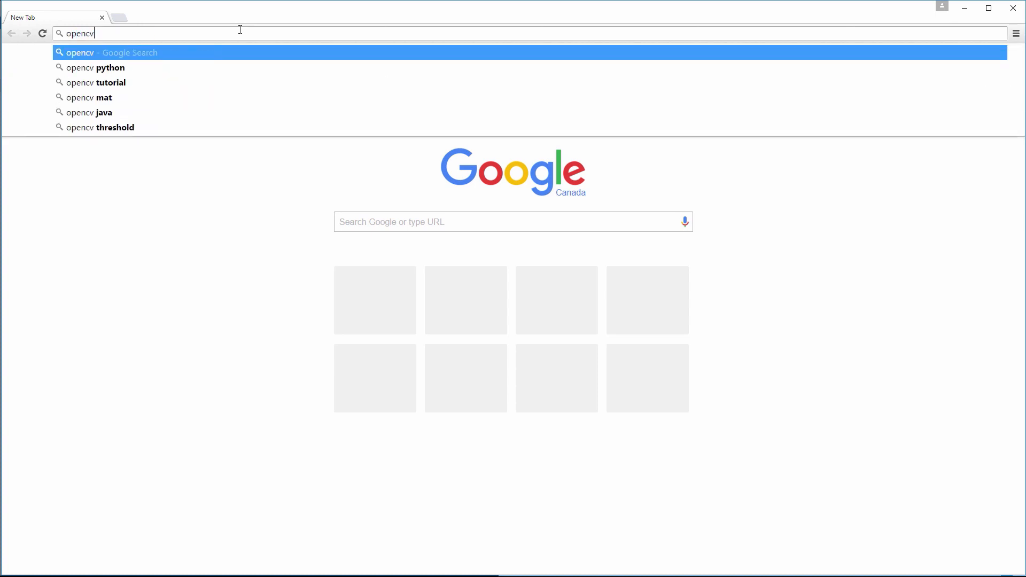
pyautogui.press('Return')
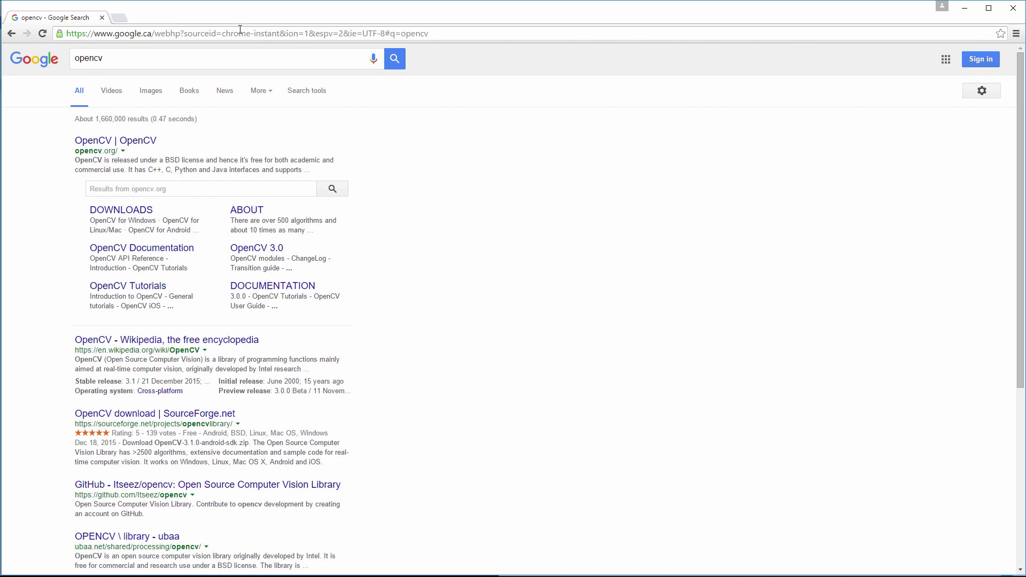
pyautogui.click(145, 141)
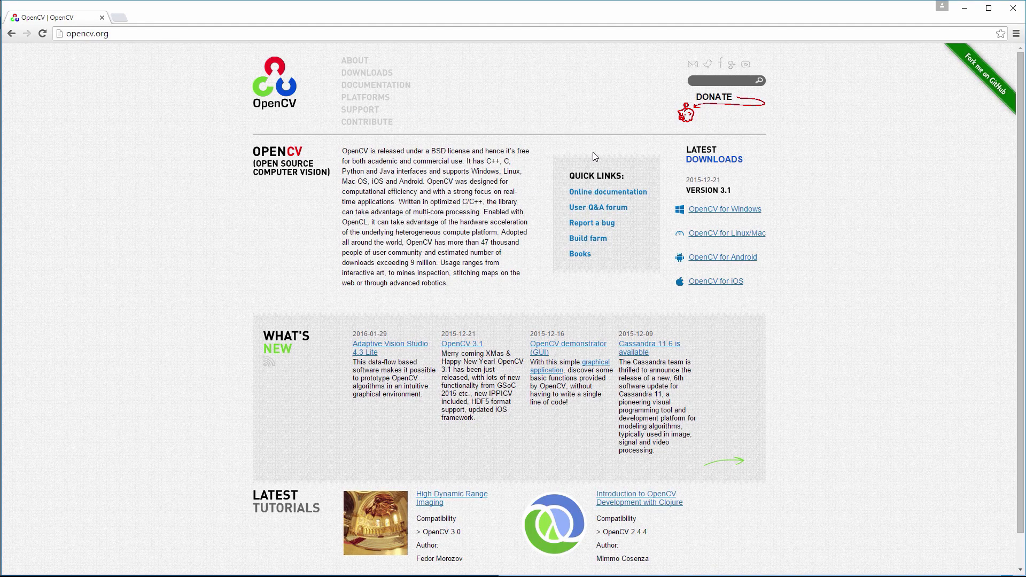
pyautogui.click(755, 211)
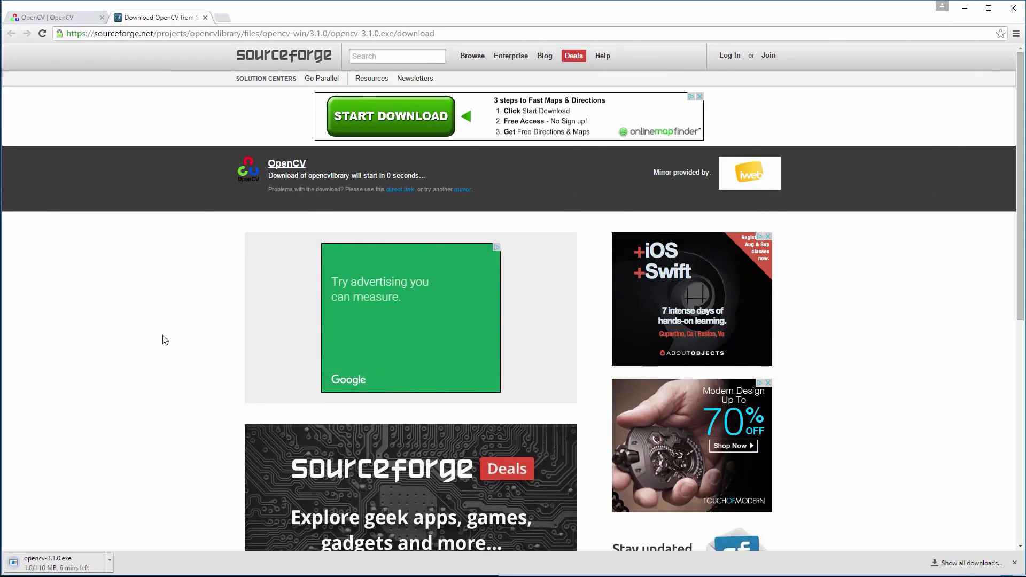
# Step: In a new browser tab, search for cmake and download the installer cmake-3.5.0-rc3-win32-x86.msi from the CMake download page
pyautogui.click(223, 18)
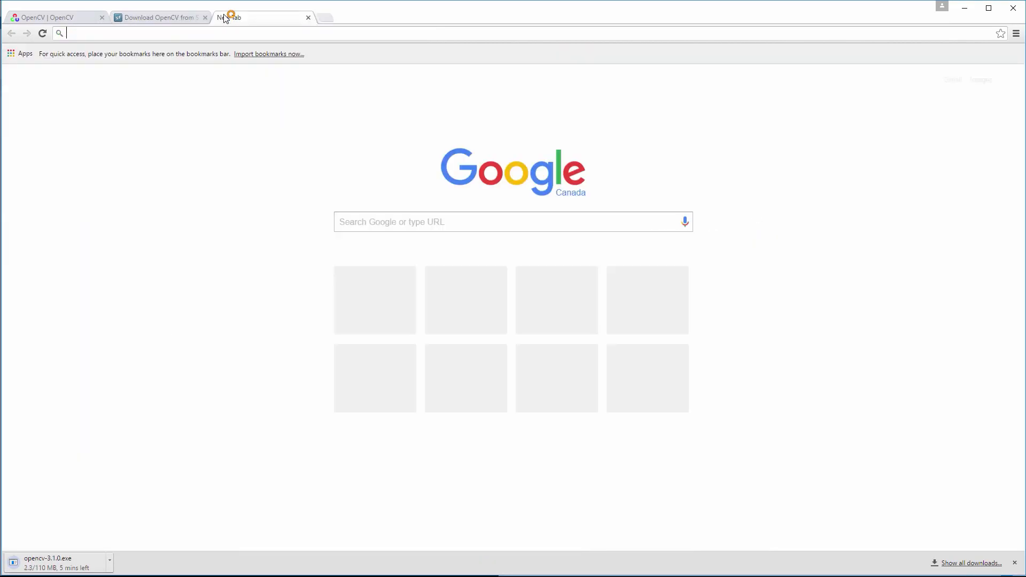
pyautogui.write('cmake')
pyautogui.press('Return')
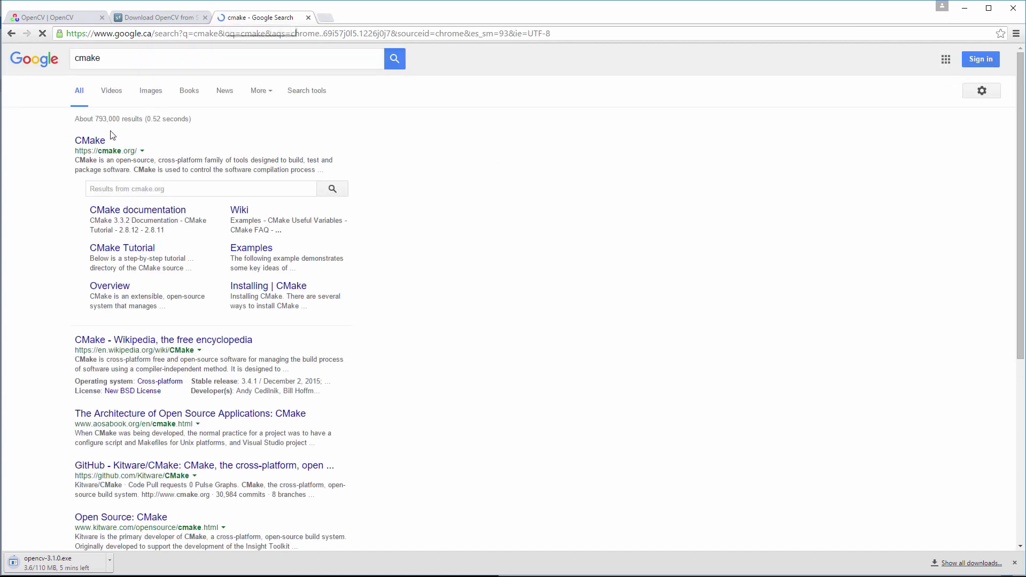
pyautogui.click(103, 143)
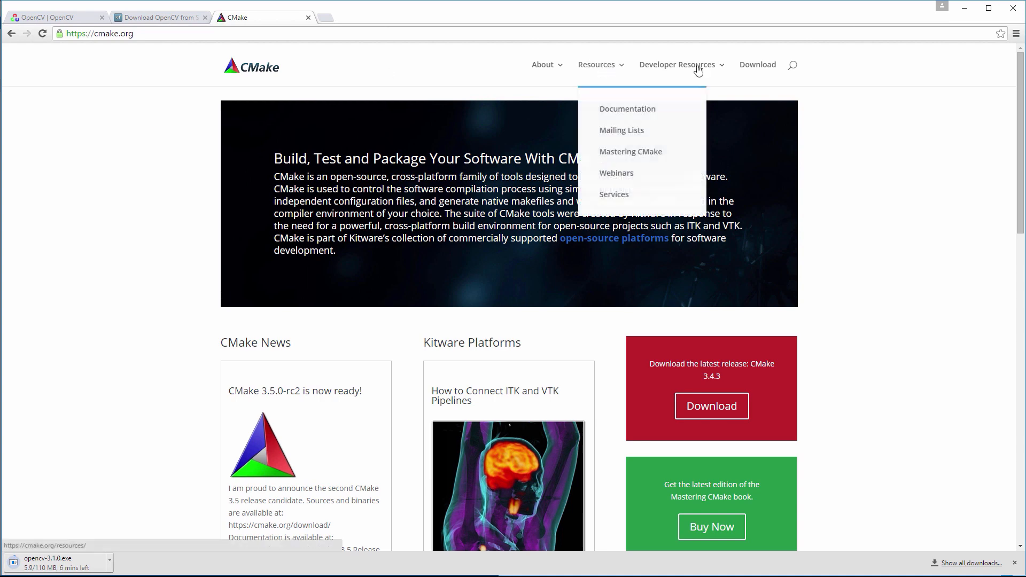
pyautogui.click(756, 68)
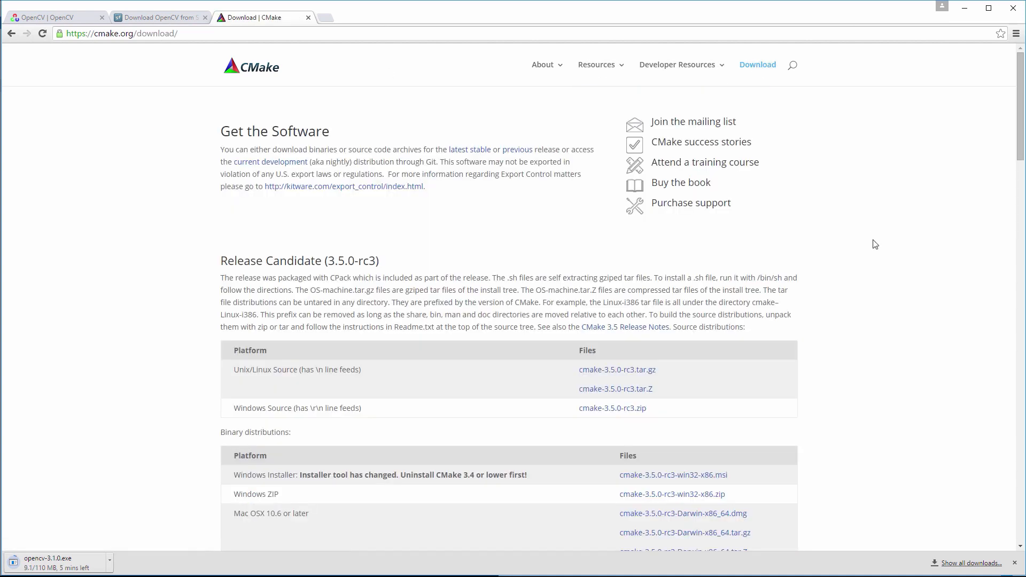
pyautogui.click(694, 479)
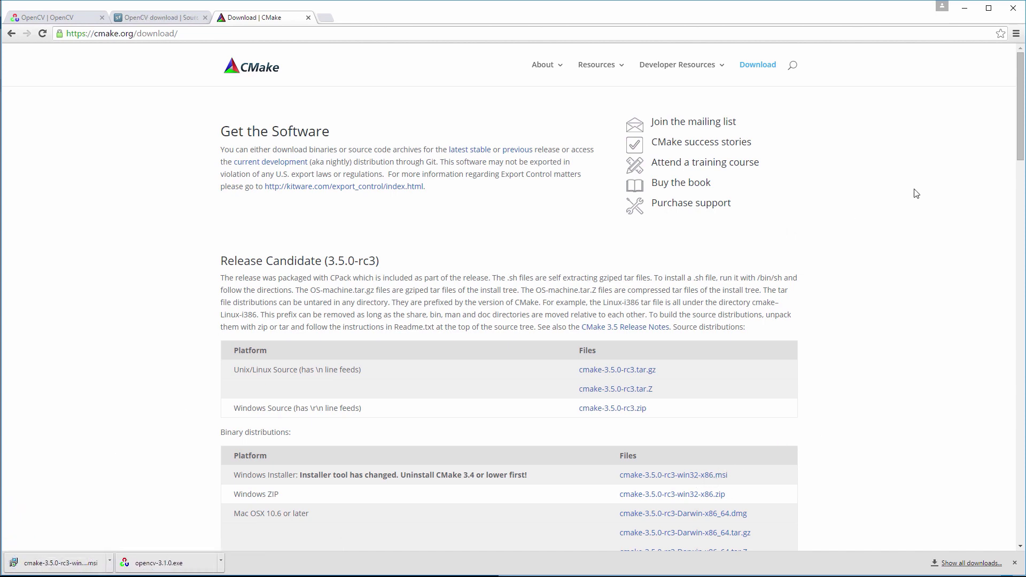
# Step: Switch to File Explorer and extract opencv-3.1.0.exe into the Downloads folder
pyautogui.click(963, 10)
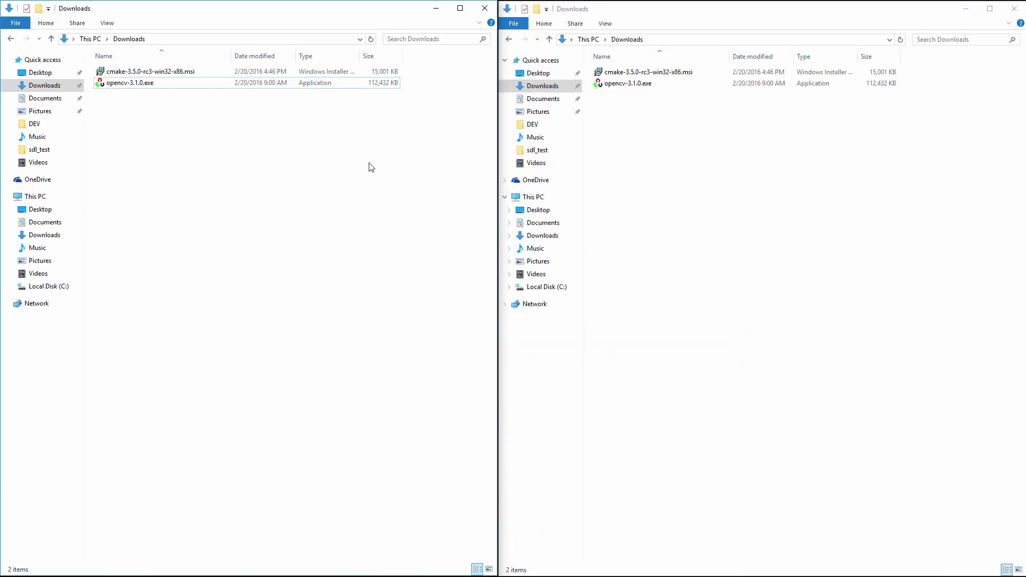
pyautogui.click(144, 84)
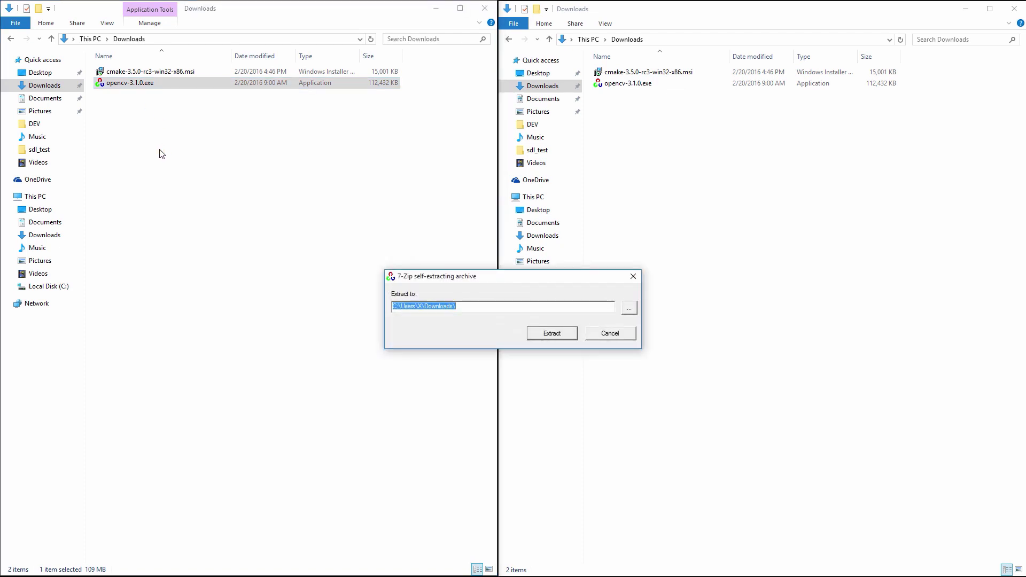
pyautogui.click(550, 332)
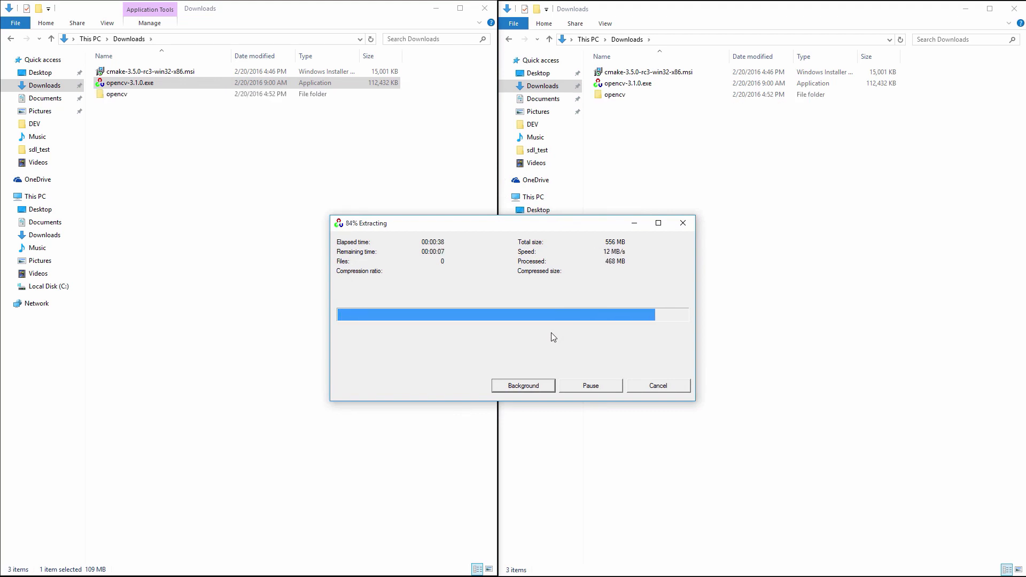
pyautogui.click(176, 92)
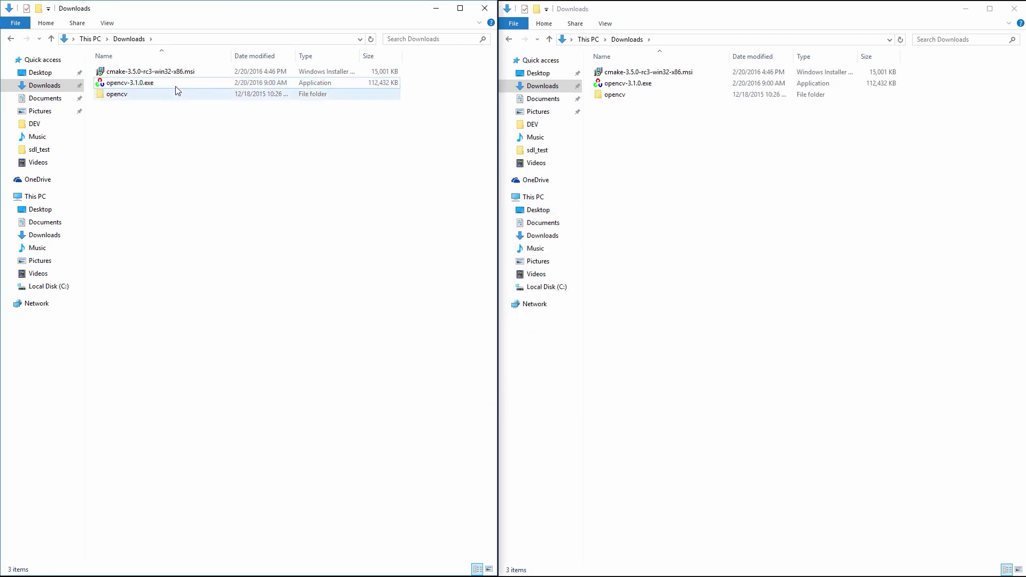
# Step: Run the cmake-3.5.0-rc3-win32-x86.msi installer and accept the terms of its license agreement
pyautogui.doubleClick(180, 71)
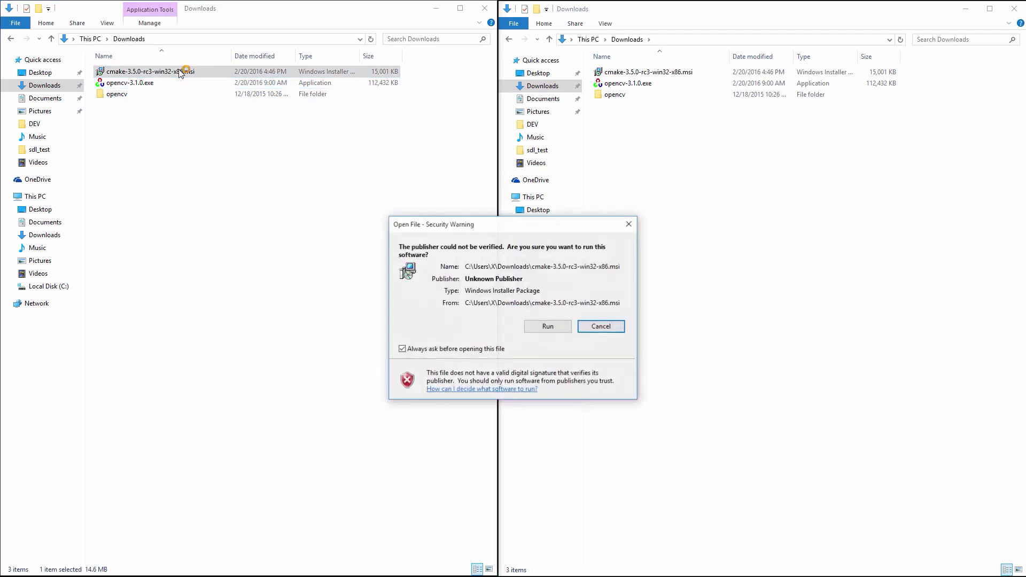
pyautogui.click(555, 327)
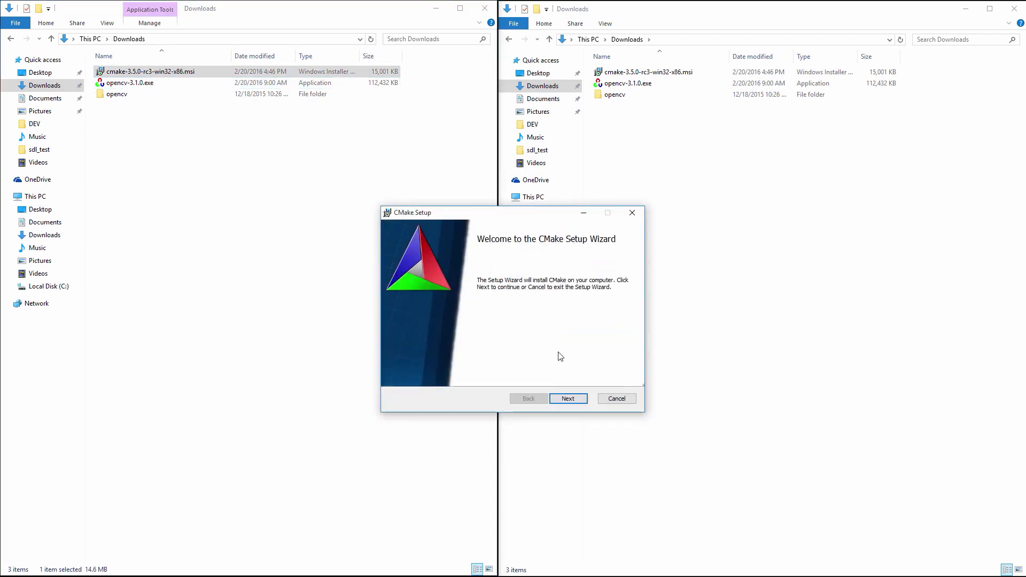
pyautogui.click(566, 399)
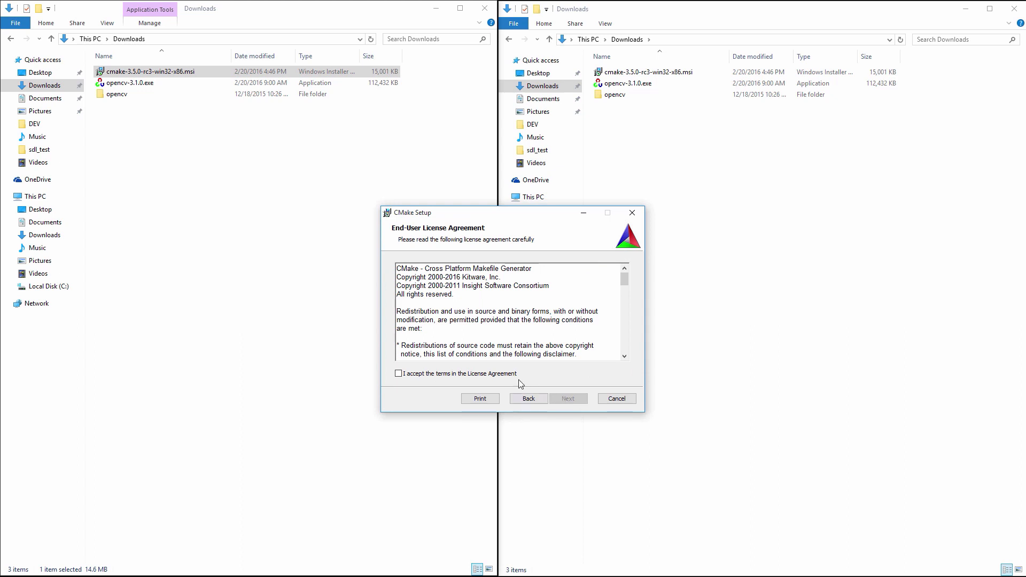
pyautogui.click(509, 374)
pyautogui.click(569, 400)
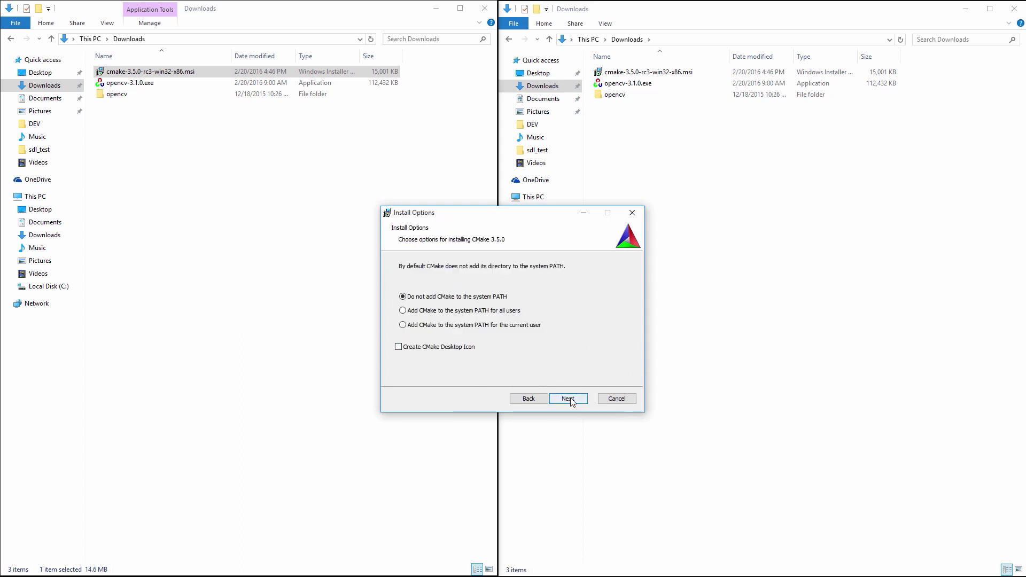
# Step: Install CMake without adding it to the system PATH, using the default folder C:\Program Files (x86)\CMake\, and finish the setup
pyautogui.click(568, 399)
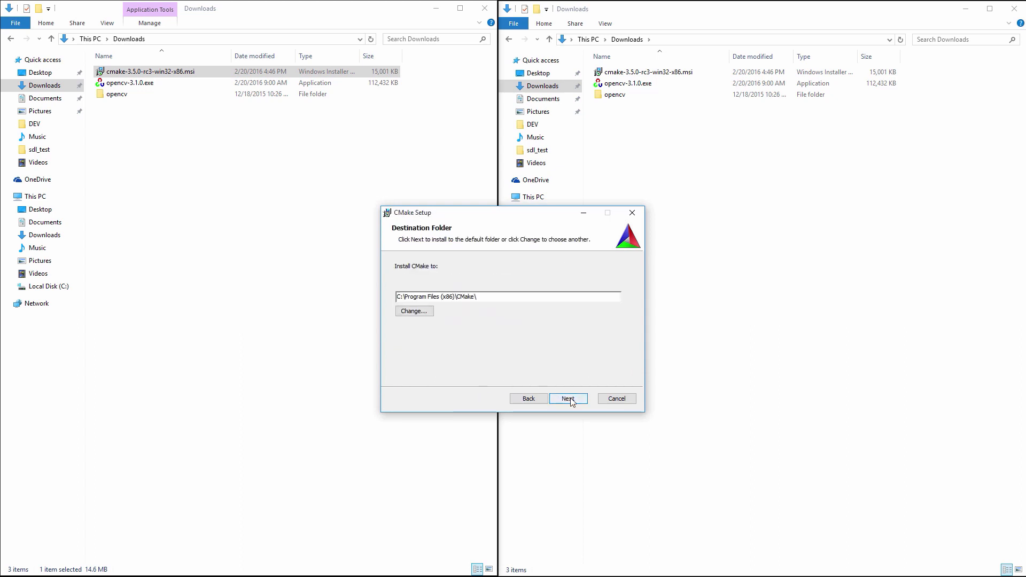
pyautogui.click(569, 399)
pyautogui.click(569, 399)
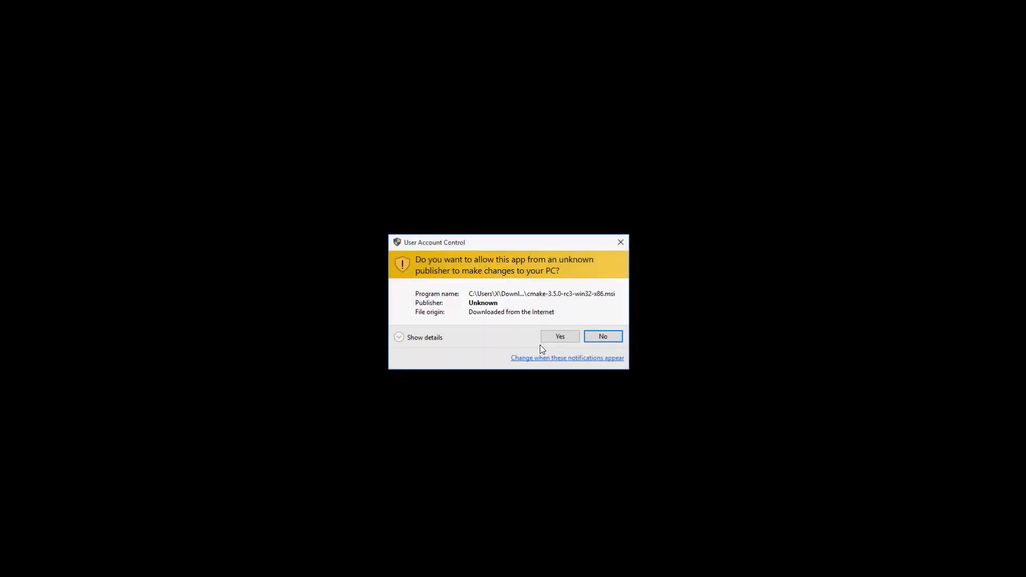
pyautogui.click(549, 338)
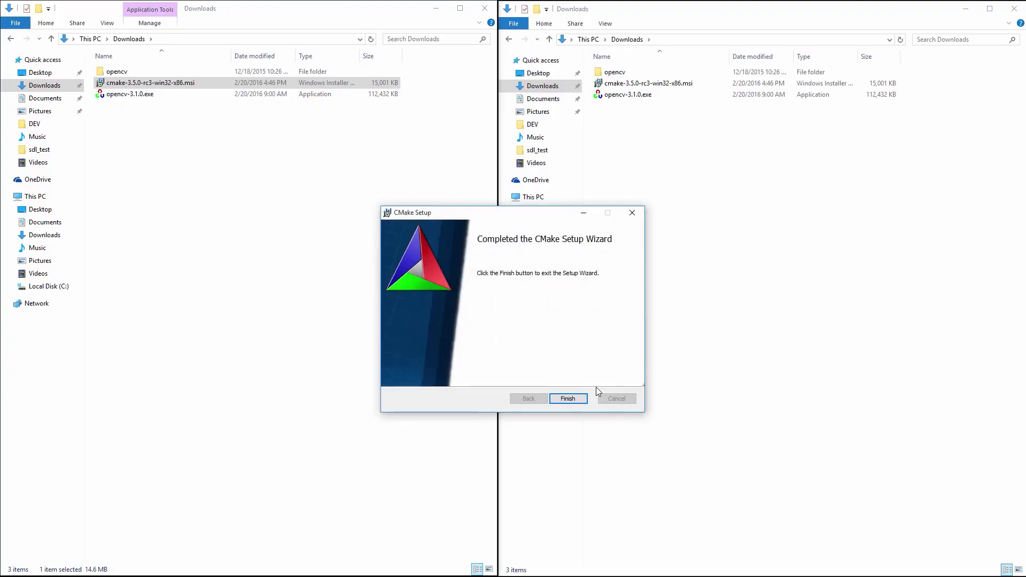
pyautogui.click(570, 398)
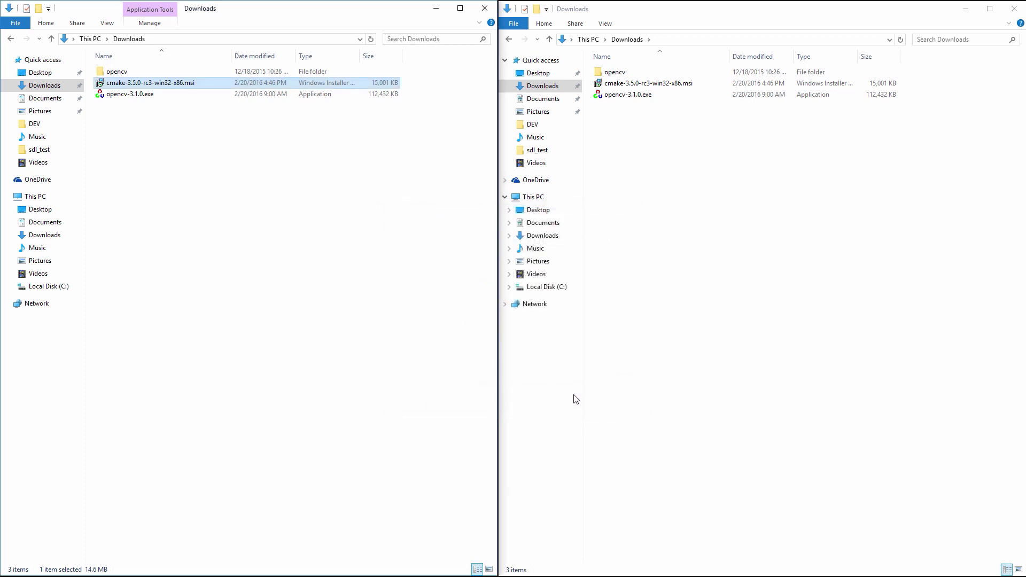
# Step: Create a folder named new_build inside the extracted opencv folder
pyautogui.doubleClick(124, 75)
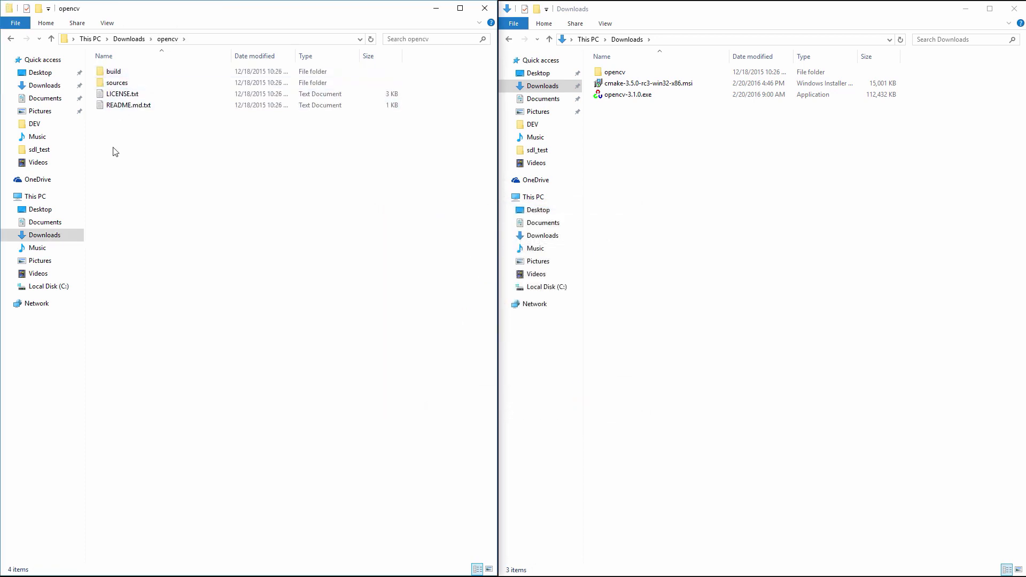
pyautogui.rightClick(112, 167)
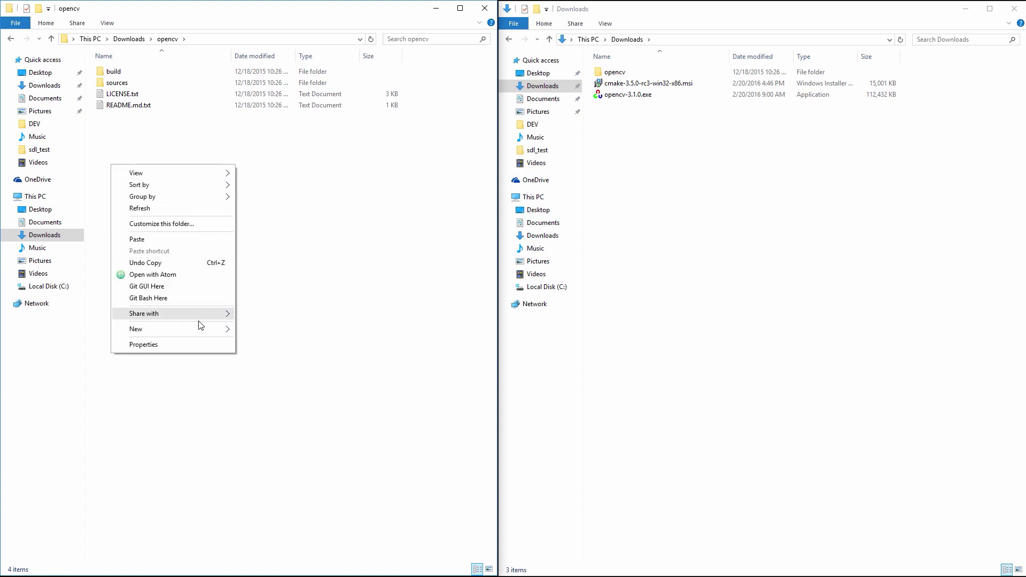
pyautogui.moveTo(226, 329)
pyautogui.click(258, 329)
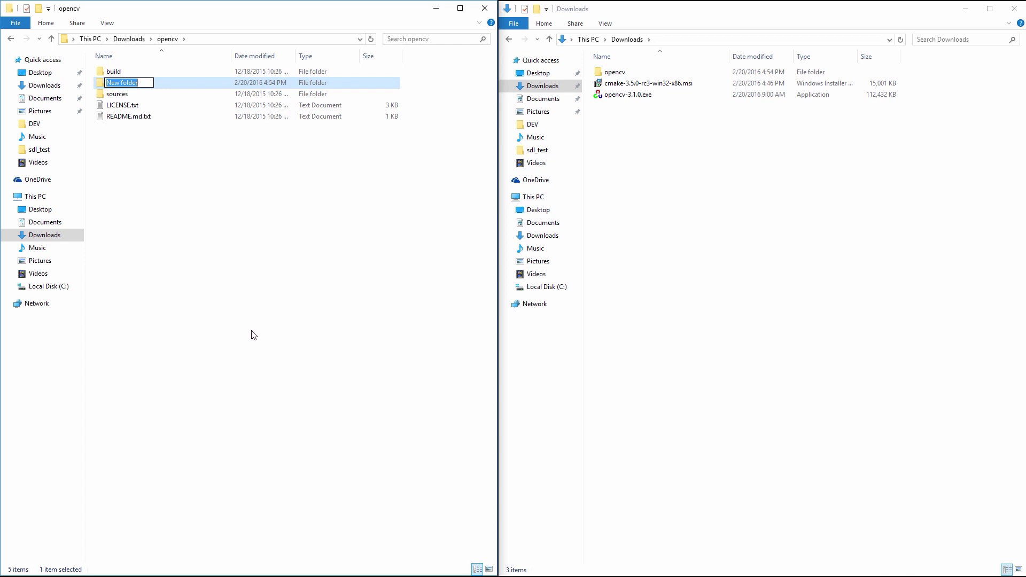
pyautogui.write('new_build')
pyautogui.press('Return')
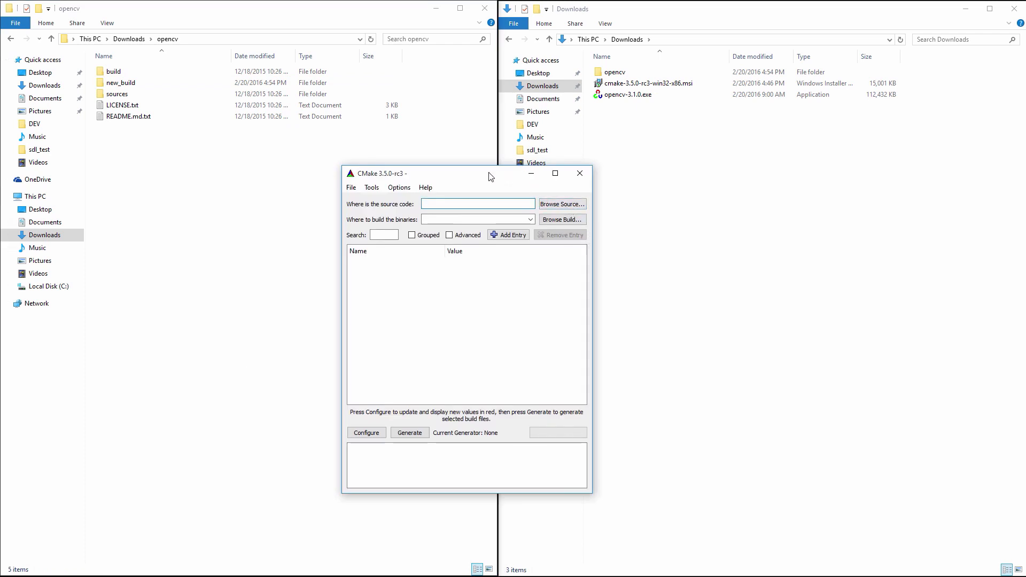
# Step: Enlarge and reposition the CMake window so that it covers most of the screen
pyautogui.moveTo(491, 177); pyautogui.dragTo(339, 30)
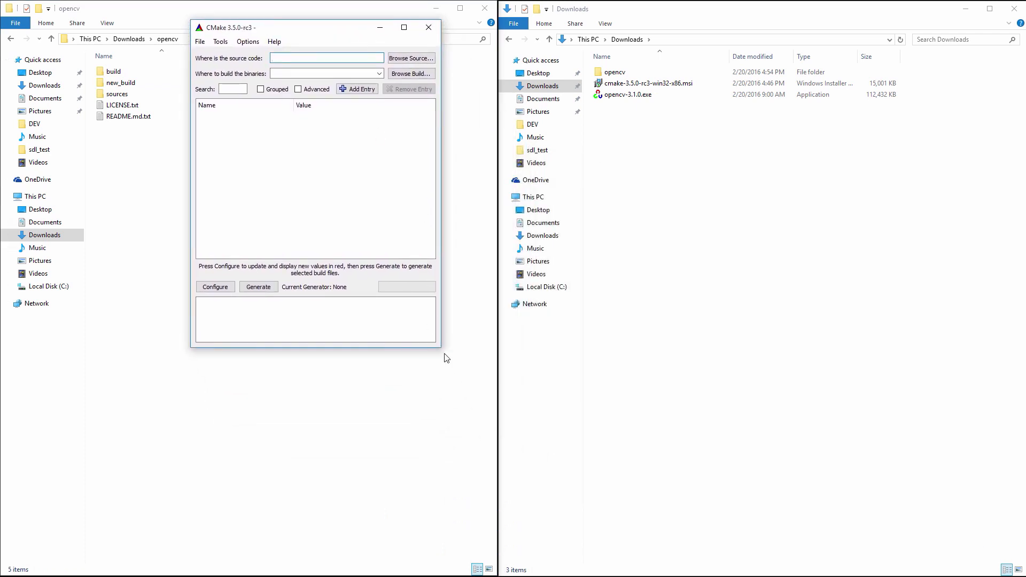
pyautogui.moveTo(441, 347); pyautogui.dragTo(996, 554)
pyautogui.moveTo(716, 29); pyautogui.dragTo(693, 20)
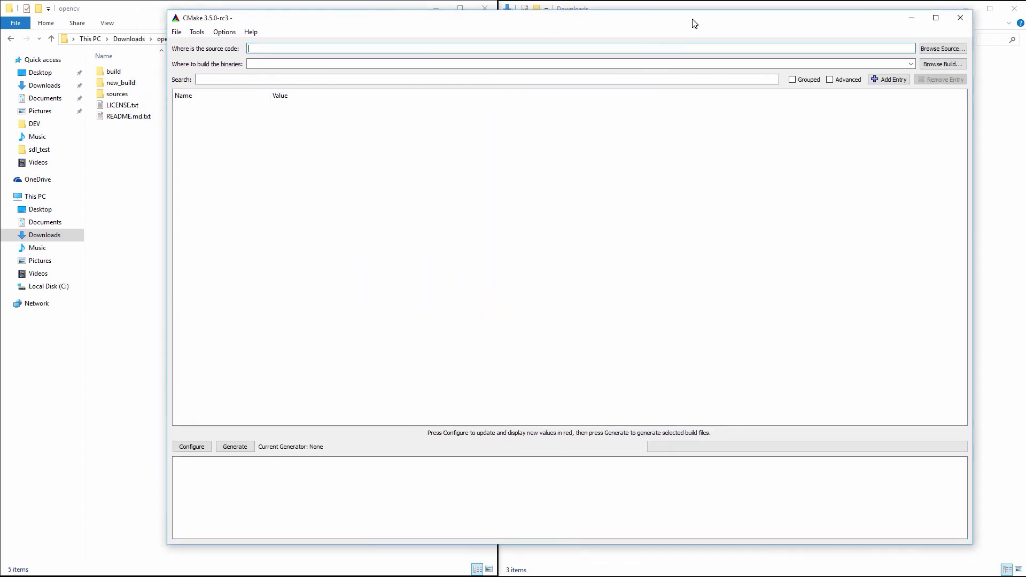
# Step: Set the CMake source code path to the sources folder inside Downloads/opencv
pyautogui.click(930, 49)
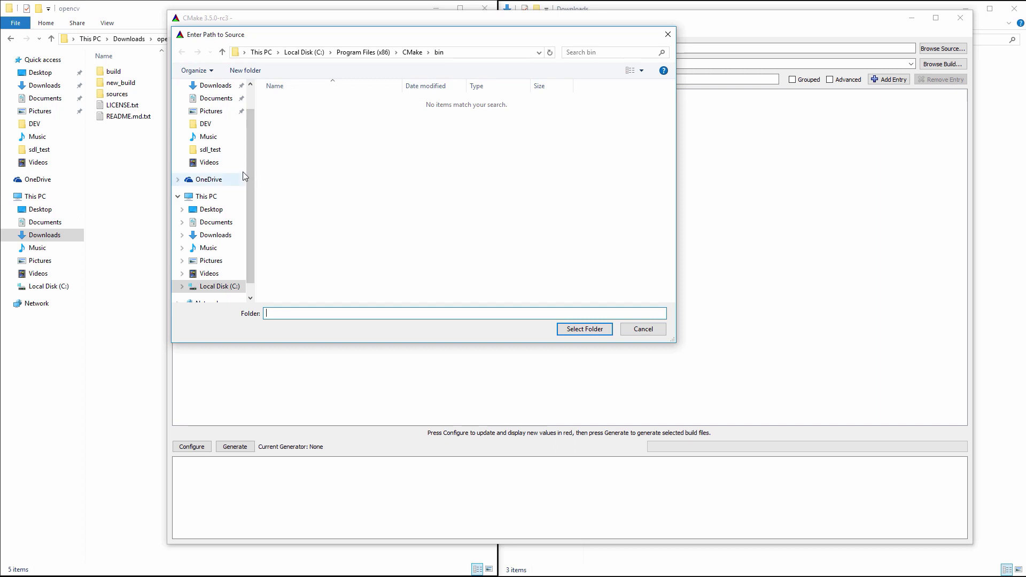
pyautogui.moveTo(251, 146); pyautogui.dragTo(251, 114)
pyautogui.click(220, 116)
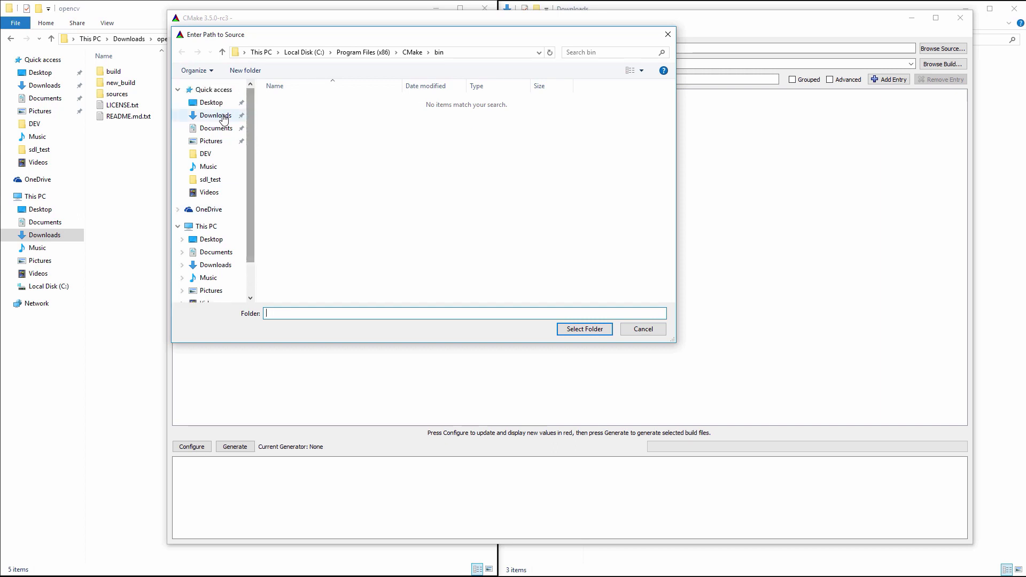
pyautogui.doubleClick(276, 103)
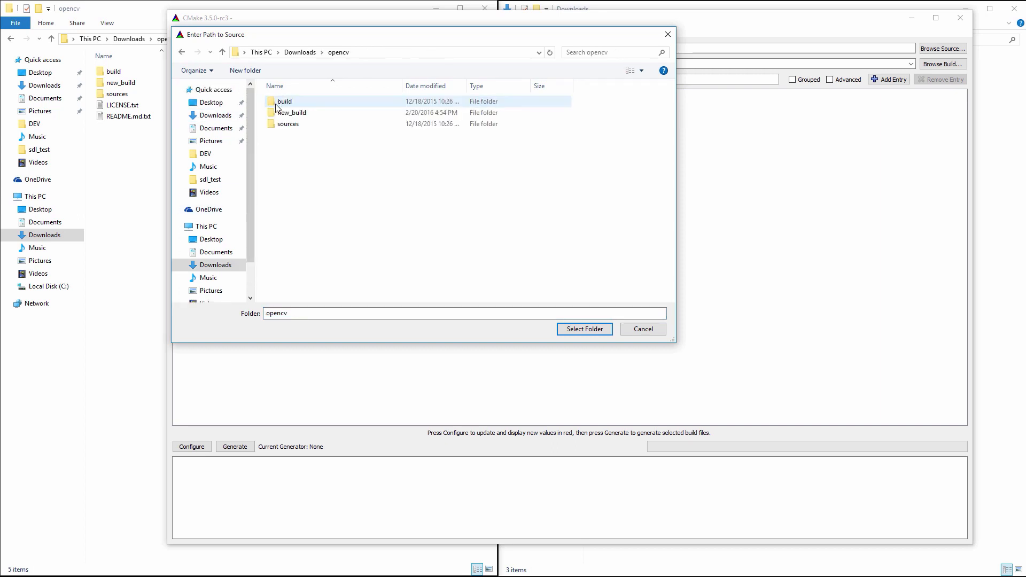
pyautogui.doubleClick(281, 125)
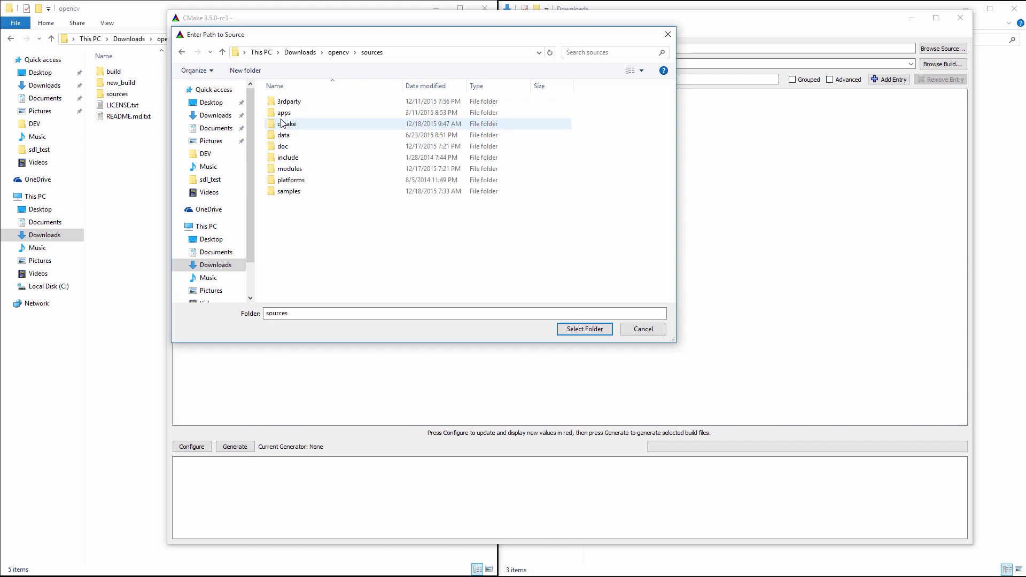
pyautogui.click(585, 329)
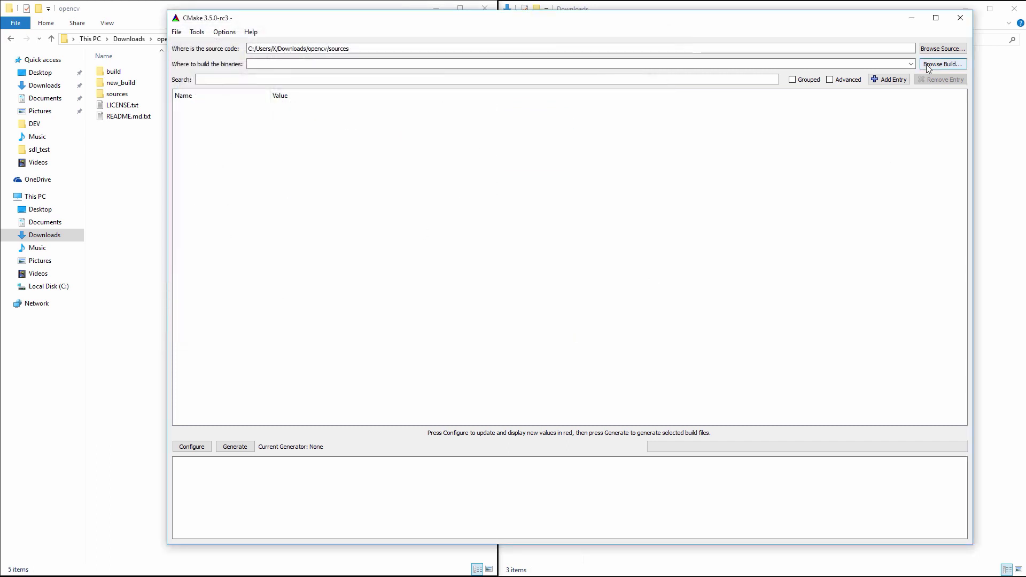
# Step: Set the CMake path for building the binaries to the new_build folder inside Downloads/opencv
pyautogui.click(942, 64)
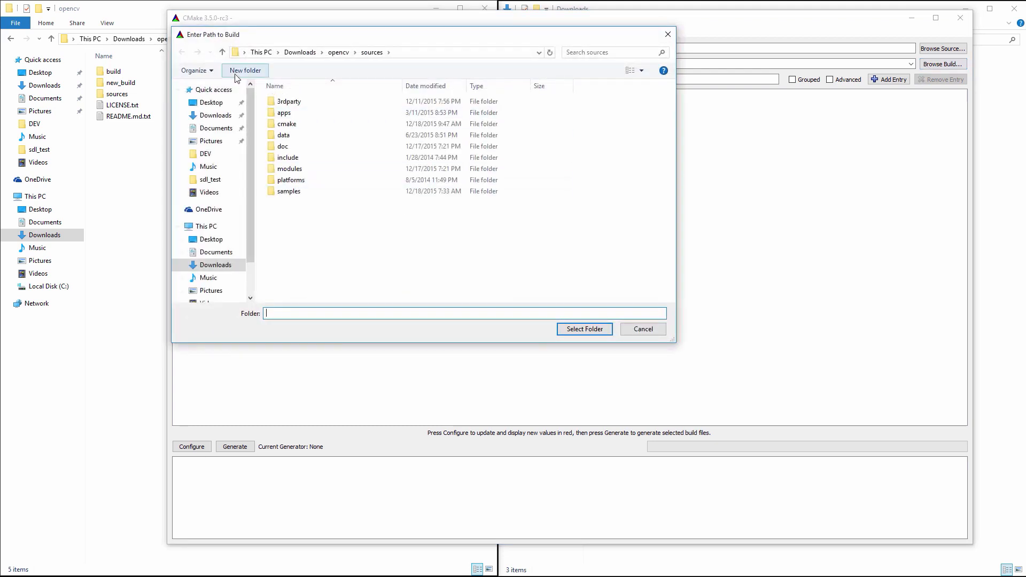
pyautogui.click(222, 51)
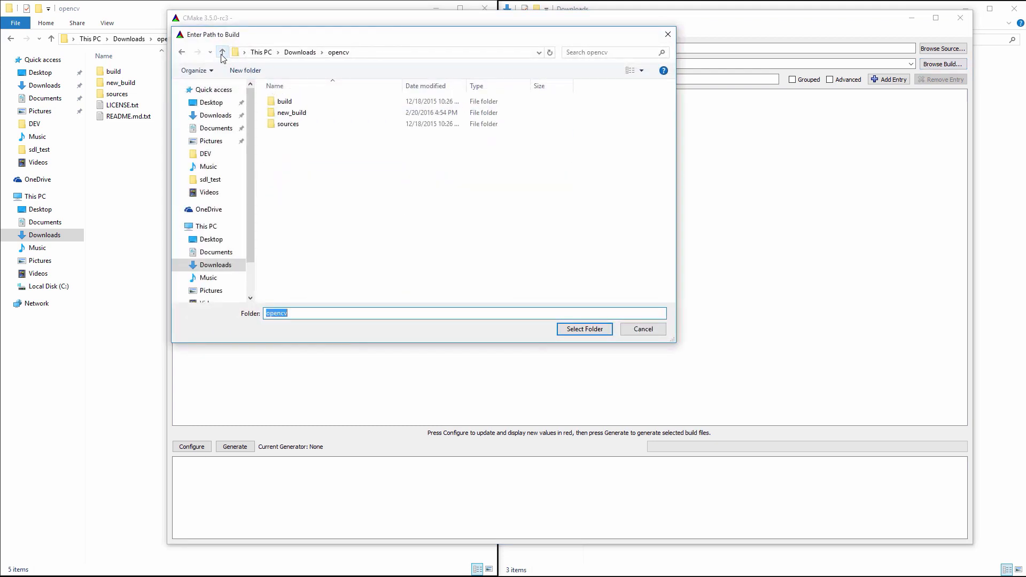
pyautogui.click(296, 115)
pyautogui.doubleClick(297, 118)
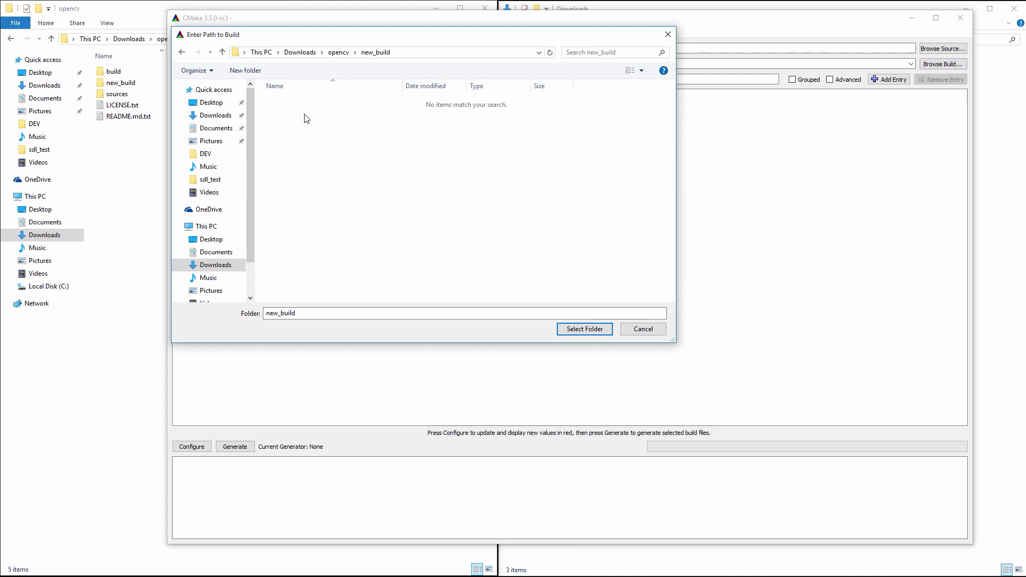
pyautogui.click(584, 330)
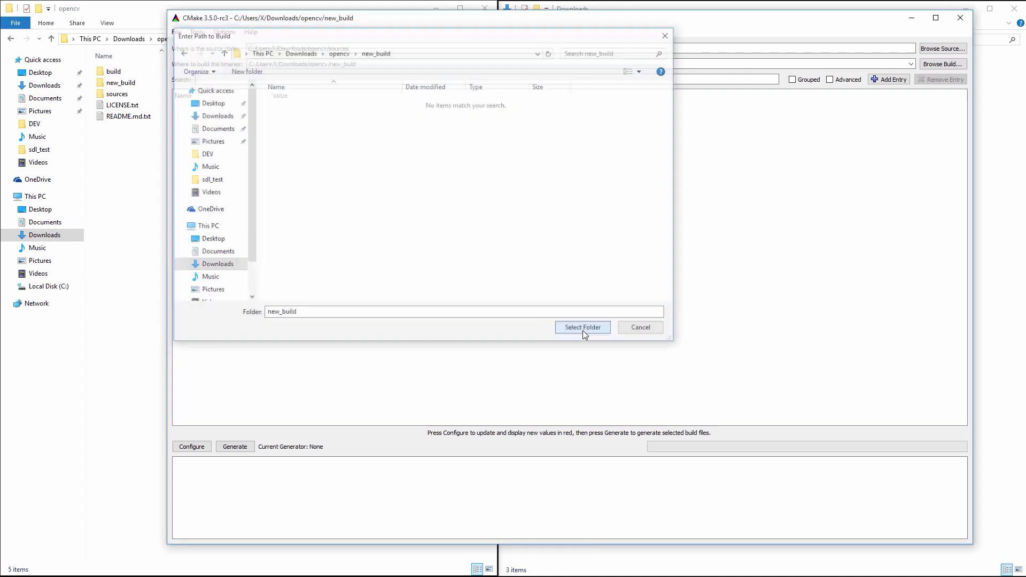
# Step: Configure the project with the CodeBlocks - MinGW Makefiles generator and the default native compilers
pyautogui.click(199, 447)
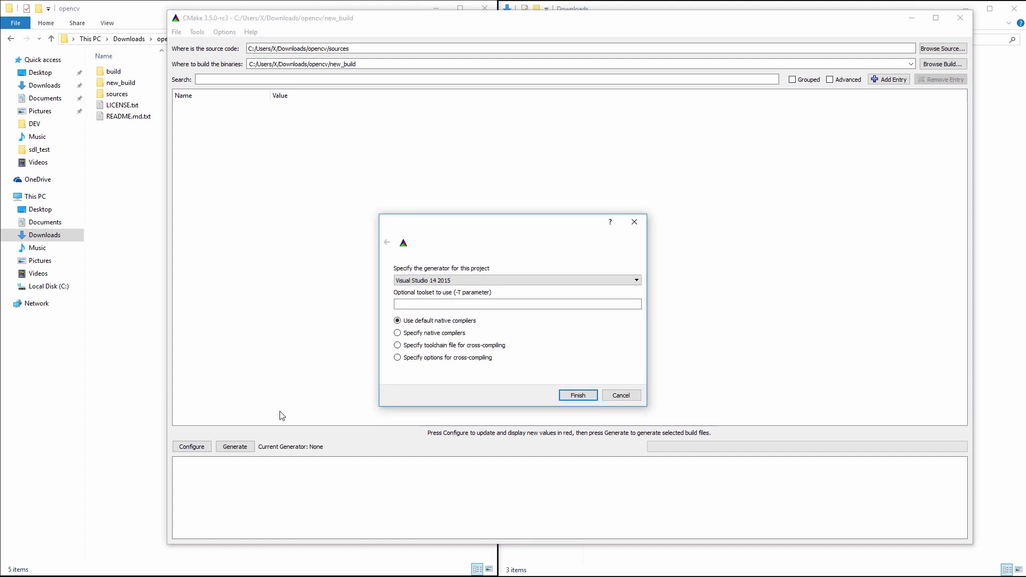
pyautogui.click(630, 283)
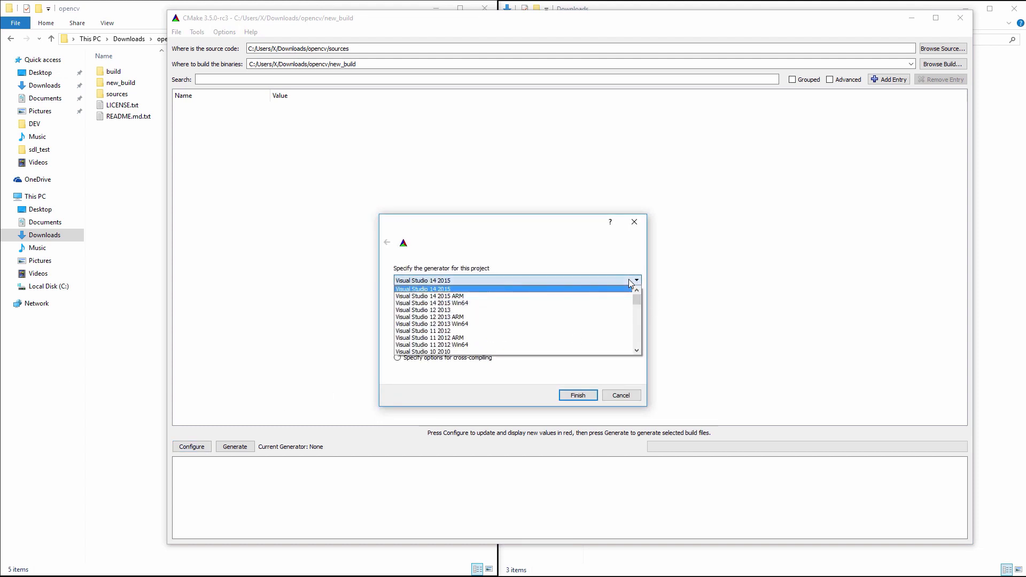
pyautogui.moveTo(637, 348); pyautogui.dragTo(637, 352)
pyautogui.click(636, 352)
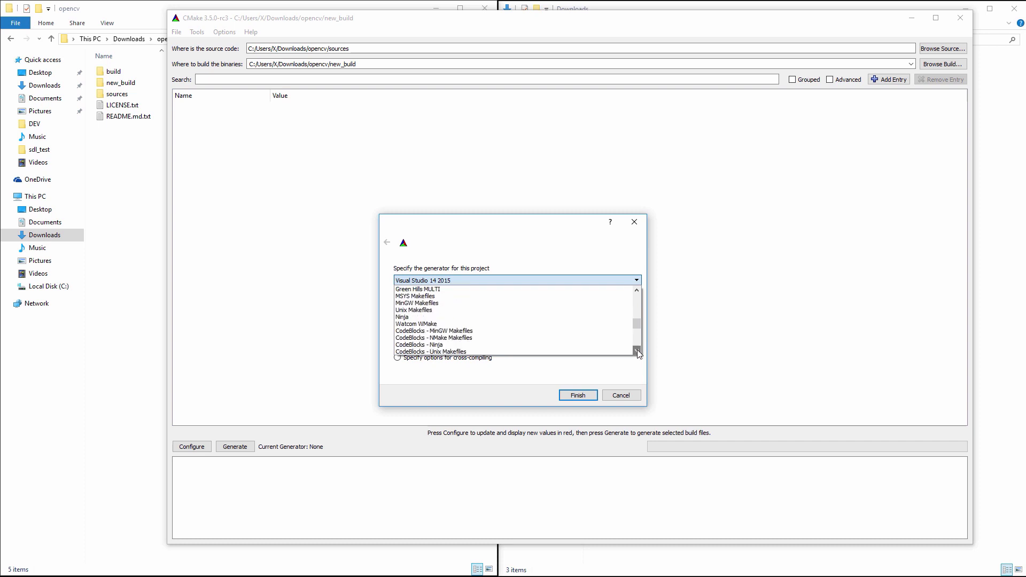
pyautogui.click(468, 331)
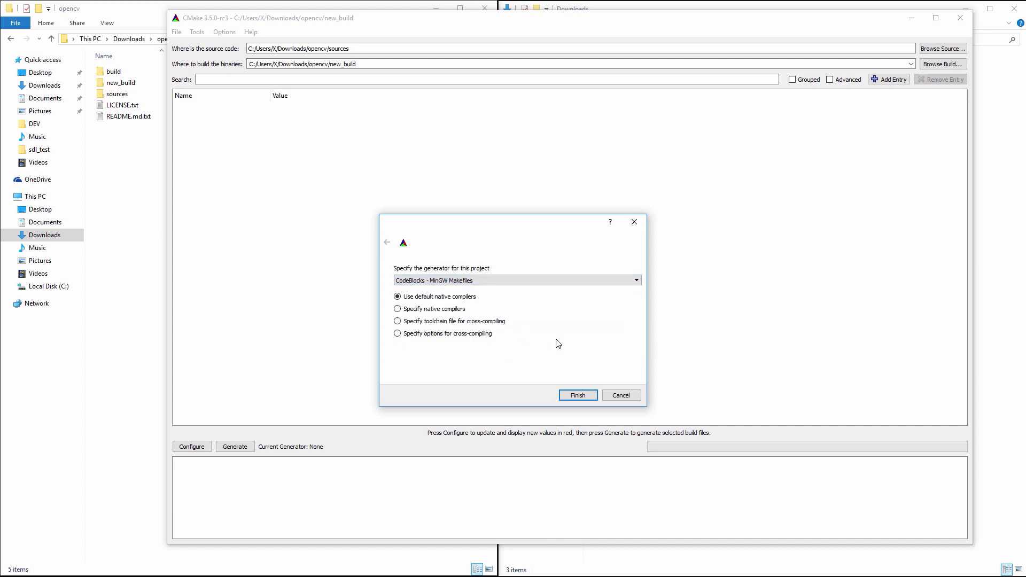
pyautogui.click(578, 395)
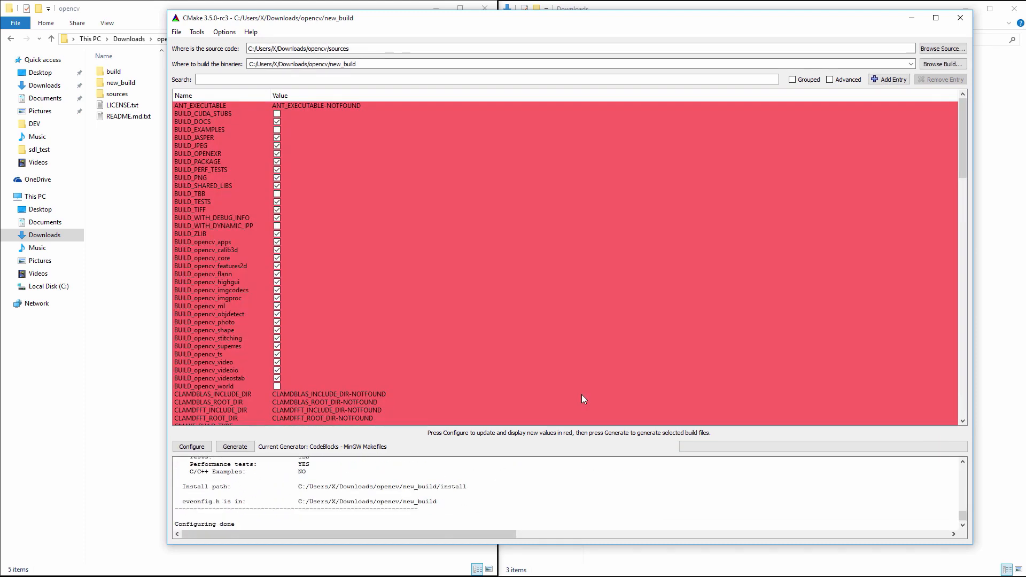
# Step: Enable the BUILD_opencv_world option and configure the project again
pyautogui.click(228, 385)
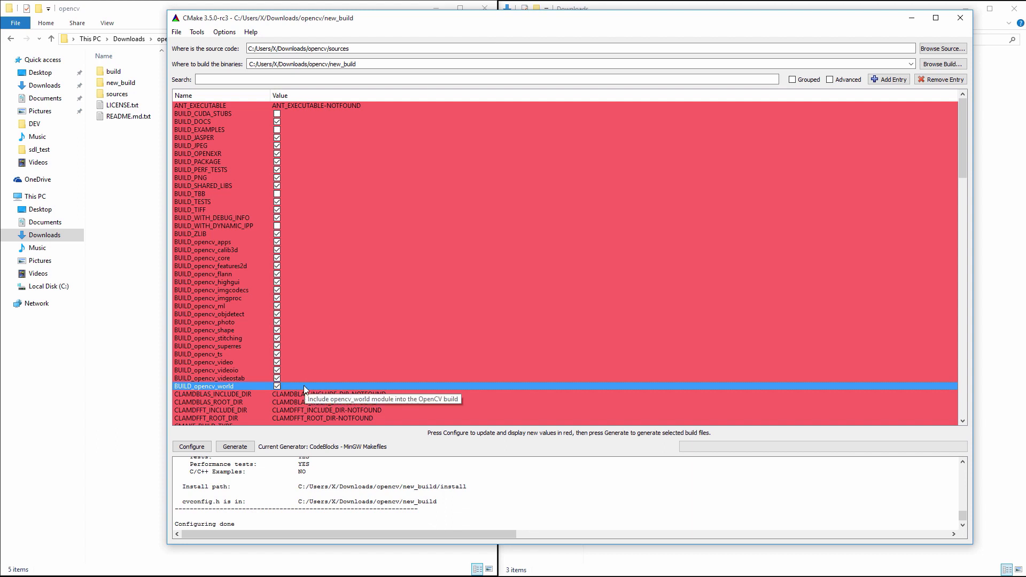
pyautogui.click(191, 447)
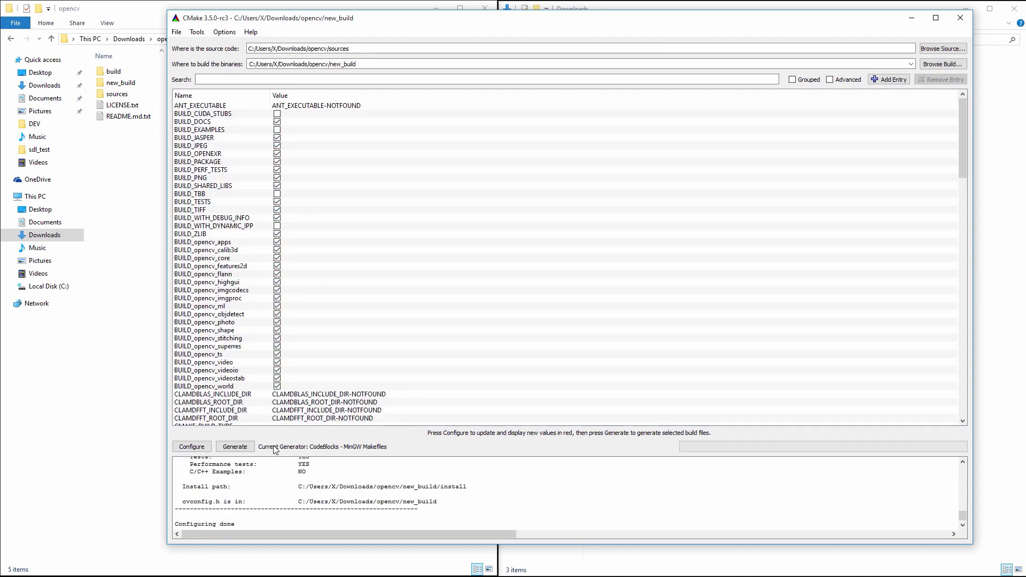
pyautogui.click(237, 387)
# Step: Generate the OpenCV build files and check the end of the output log
pyautogui.click(245, 448)
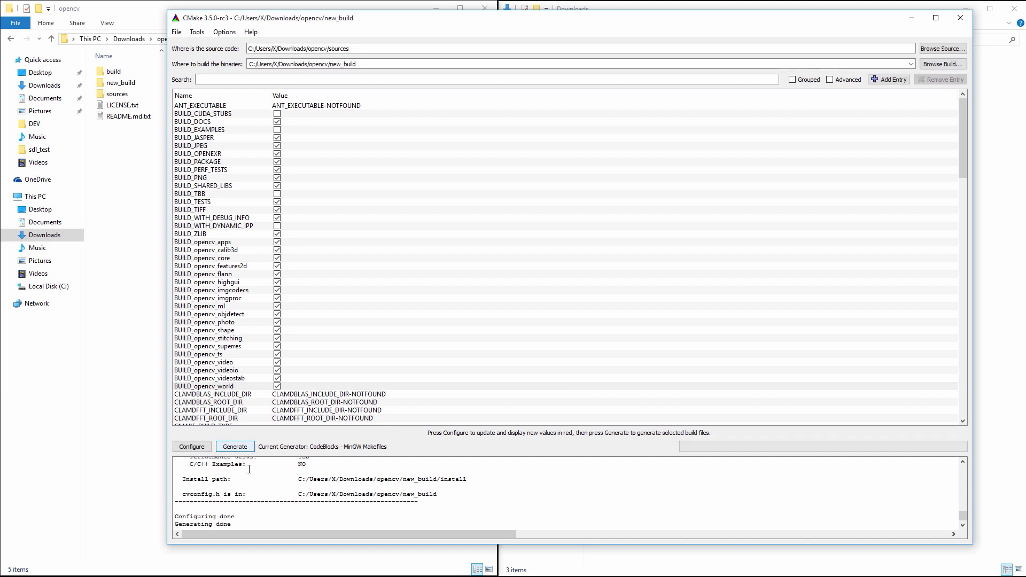
pyautogui.moveTo(177, 508); pyautogui.dragTo(276, 514)
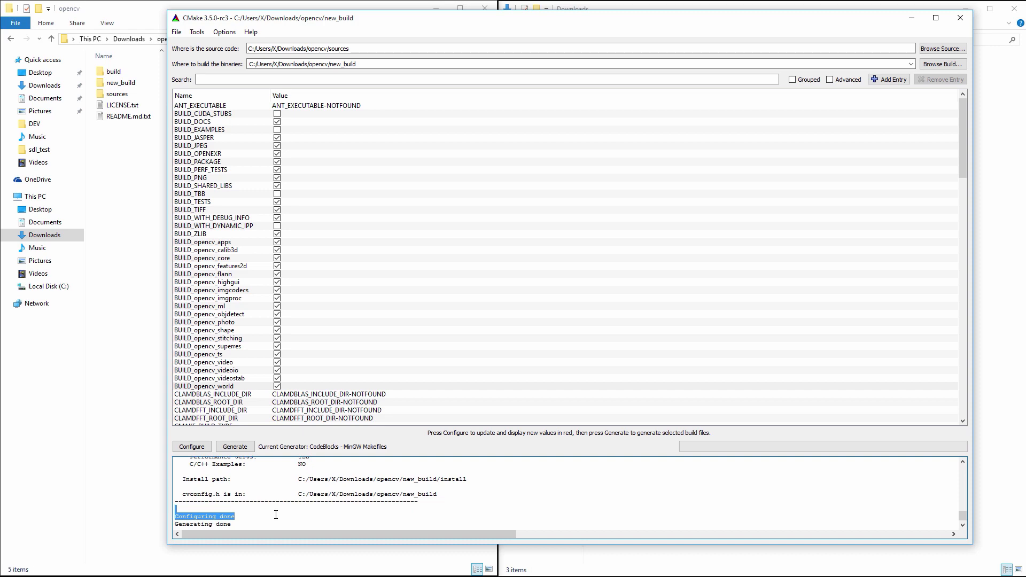
pyautogui.click(273, 503)
# Step: Close CMake and open OpenCV.cbp from the new_build folder in Code::Blocks
pyautogui.click(959, 20)
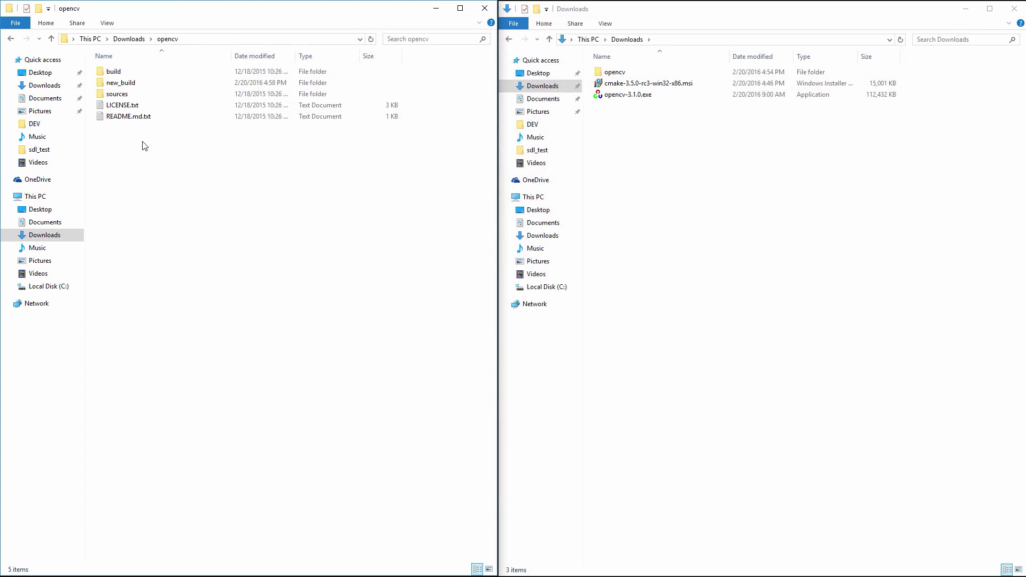
pyautogui.doubleClick(134, 84)
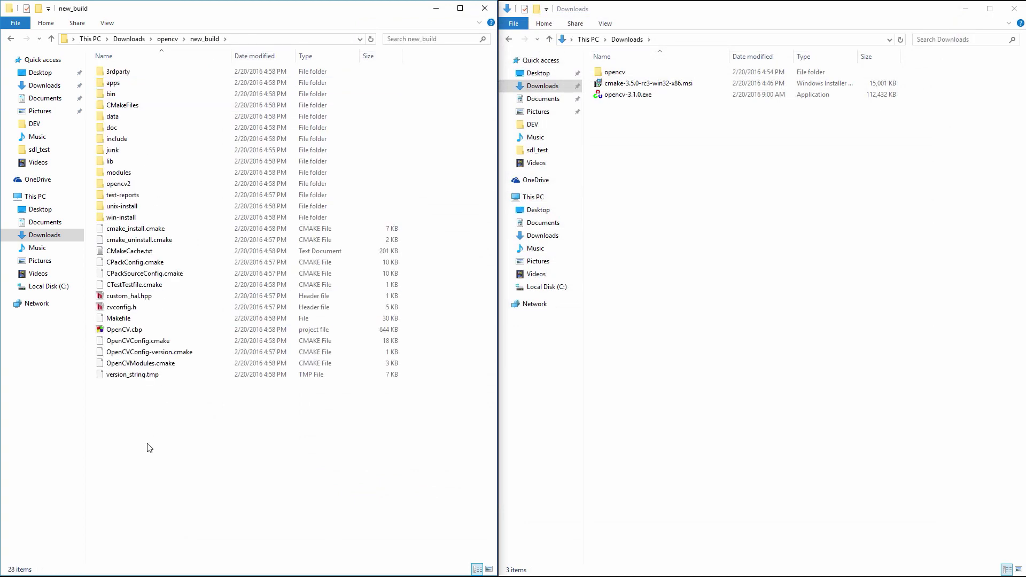
pyautogui.click(149, 331)
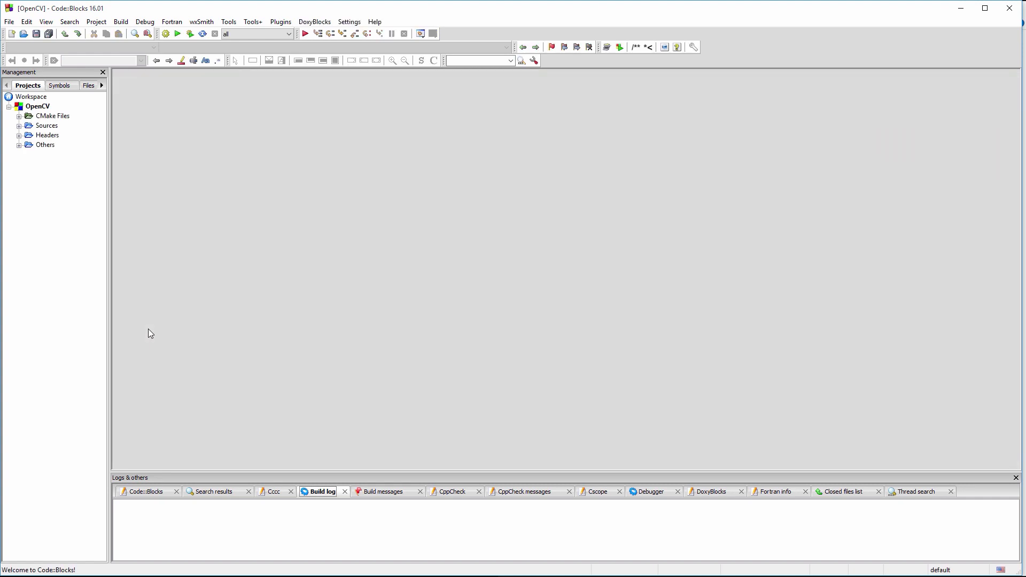
# Step: Build the OpenCV project with the all target and enlarge the build log area to follow the compilation
pyautogui.moveTo(574, 472); pyautogui.dragTo(566, 280)
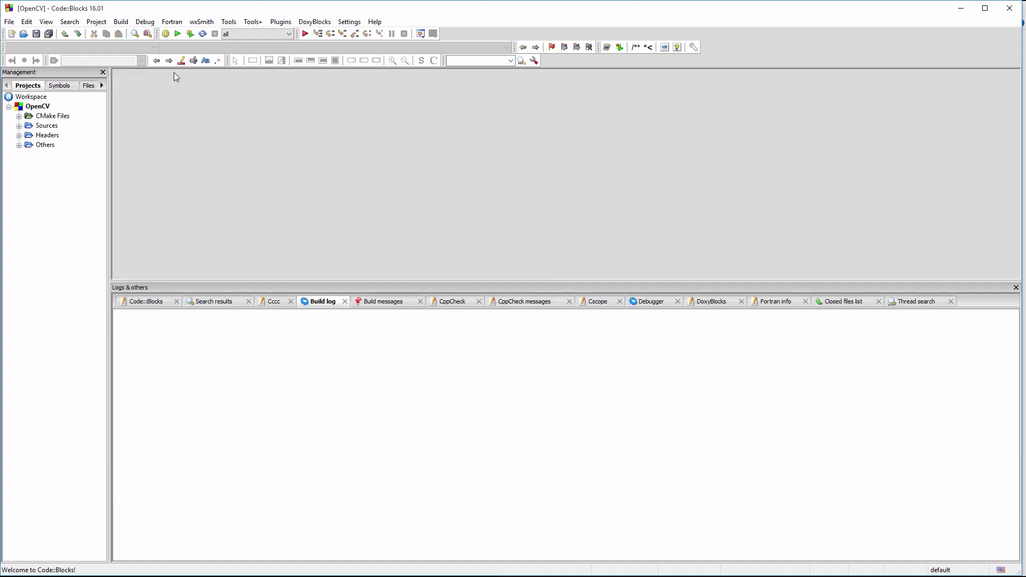
pyautogui.click(166, 34)
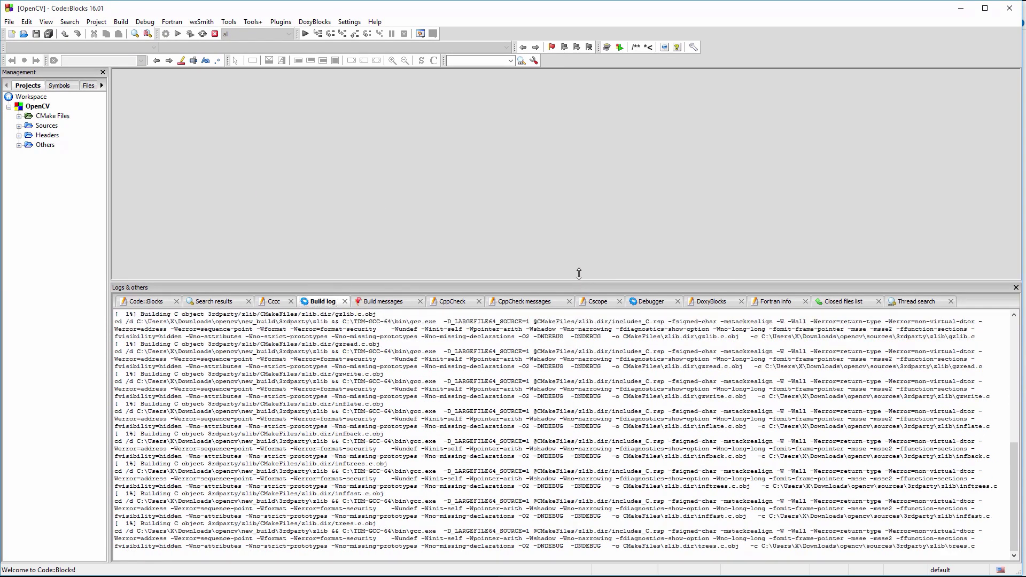
pyautogui.moveTo(578, 273); pyautogui.dragTo(578, 190)
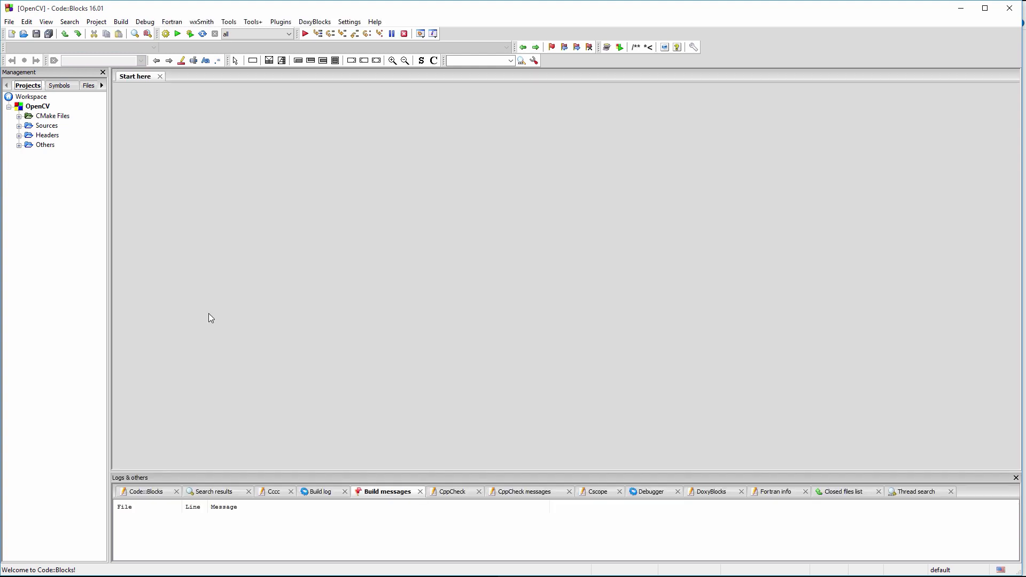
# Step: Set the OpenCV project's build target to install and build it
pyautogui.click(38, 107)
pyautogui.click(121, 21)
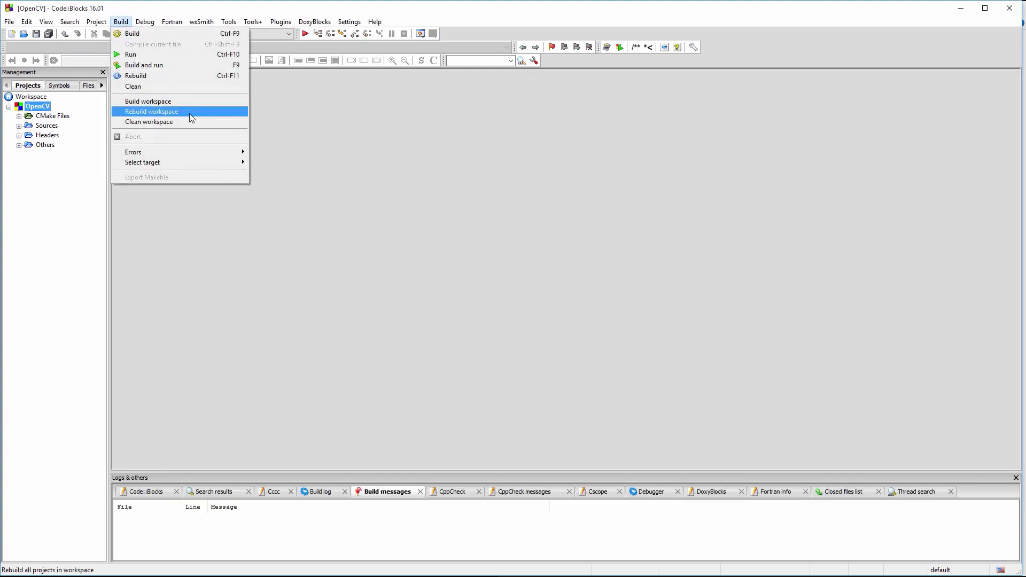
pyautogui.moveTo(196, 163)
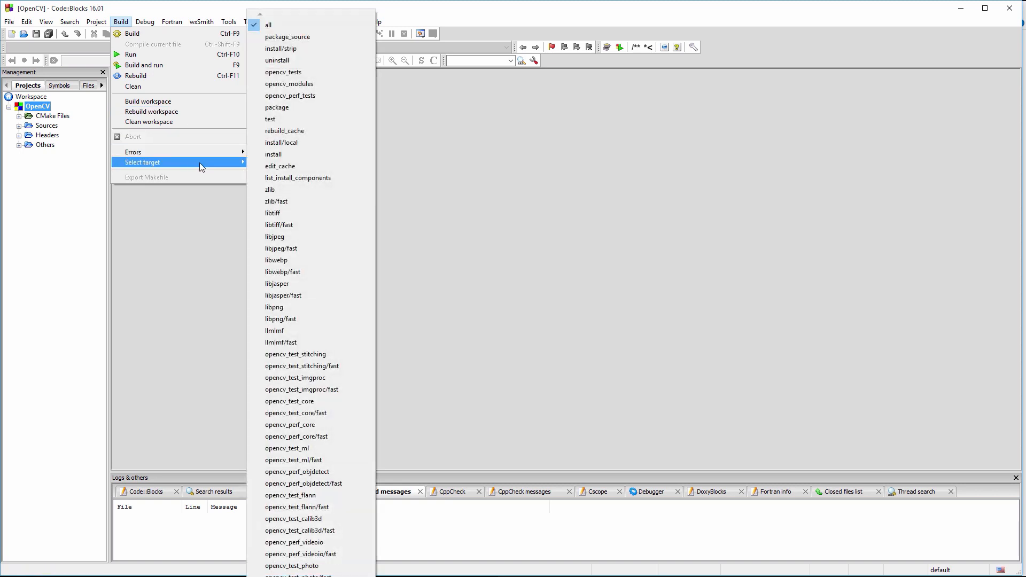
pyautogui.click(284, 154)
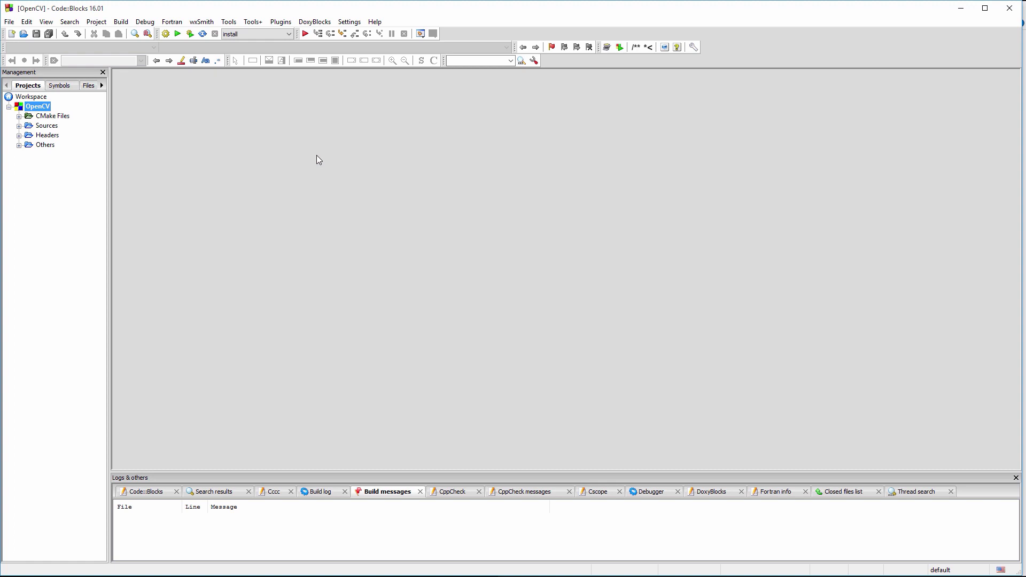
pyautogui.click(166, 35)
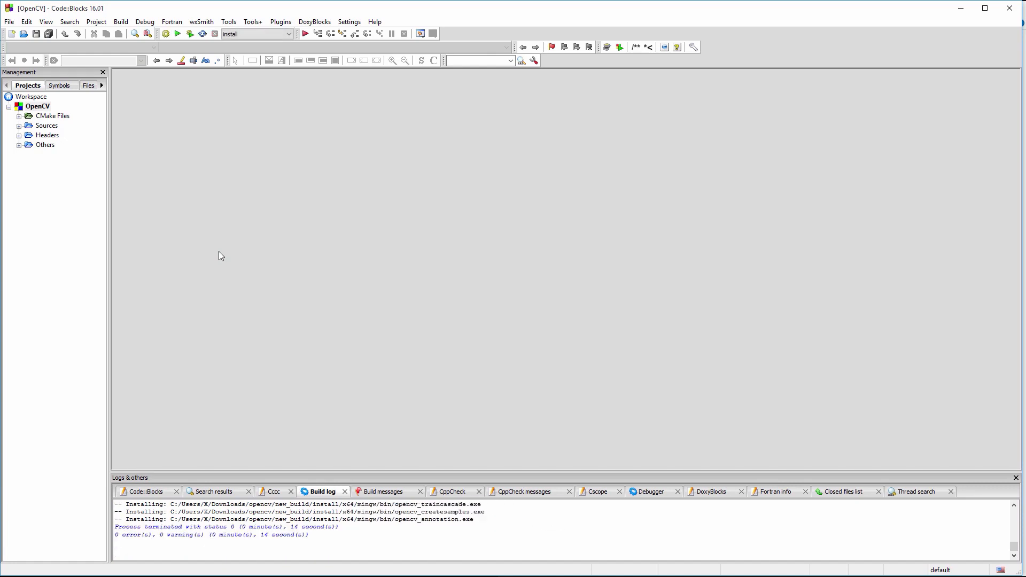
# Step: Minimize Code::Blocks and open the install folder inside new_build in File Explorer
pyautogui.click(960, 8)
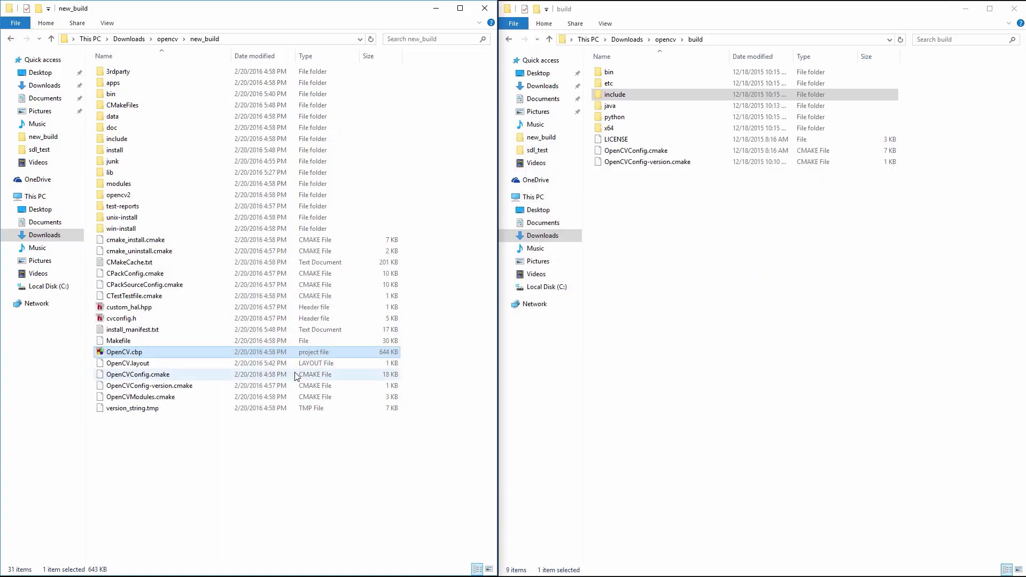
pyautogui.click(148, 476)
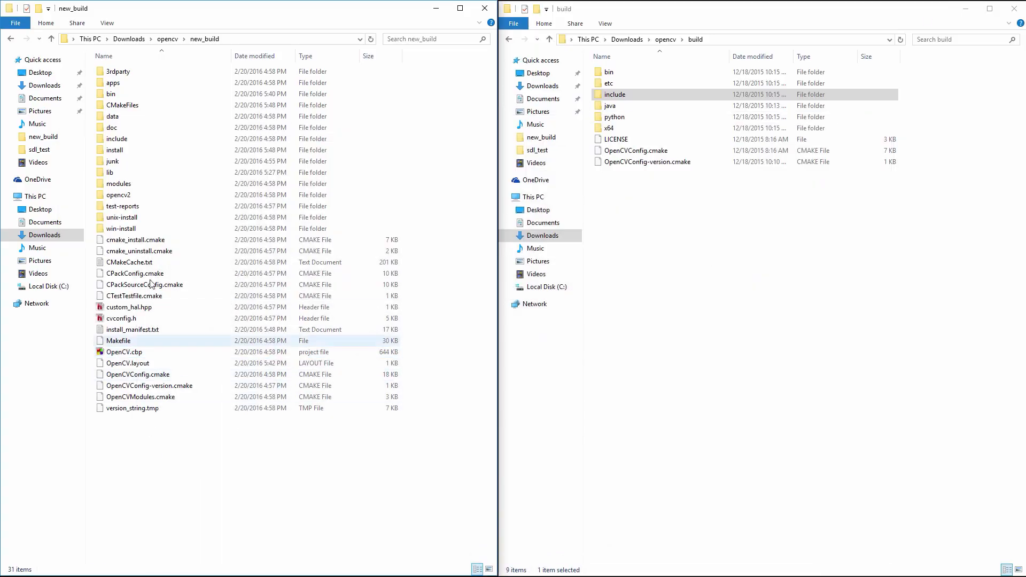
pyautogui.doubleClick(134, 151)
# Step: Open the compiler's include folder at C:\TDM-GCC-64\x86_64-w64-mingw32\include in the second File Explorer window
pyautogui.click(656, 296)
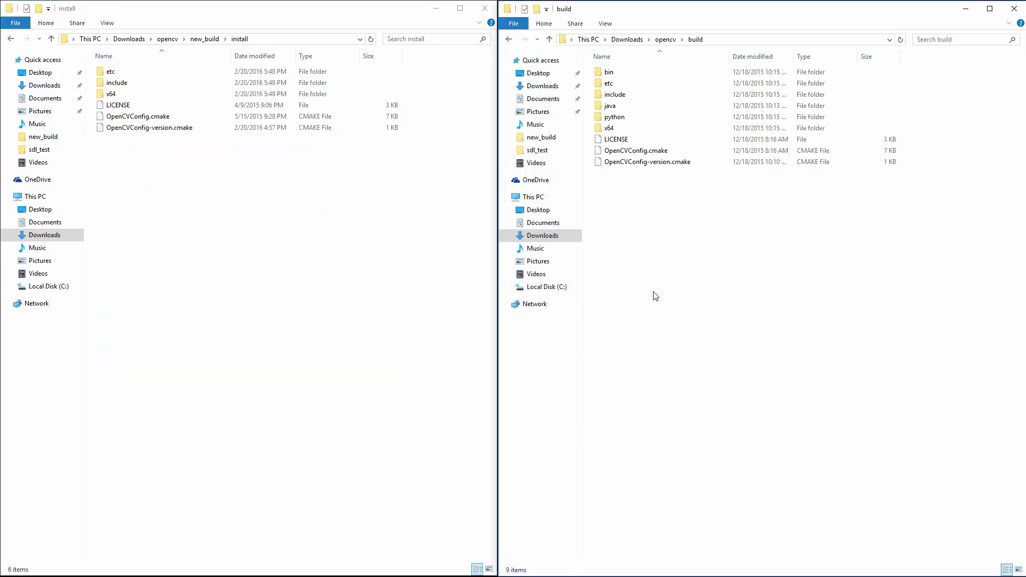
pyautogui.click(565, 287)
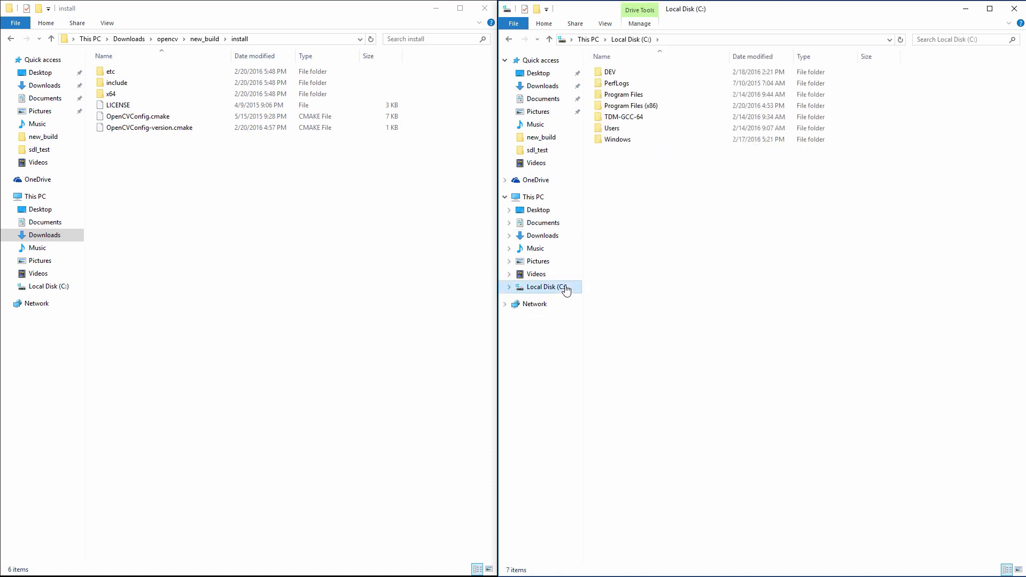
pyautogui.doubleClick(633, 122)
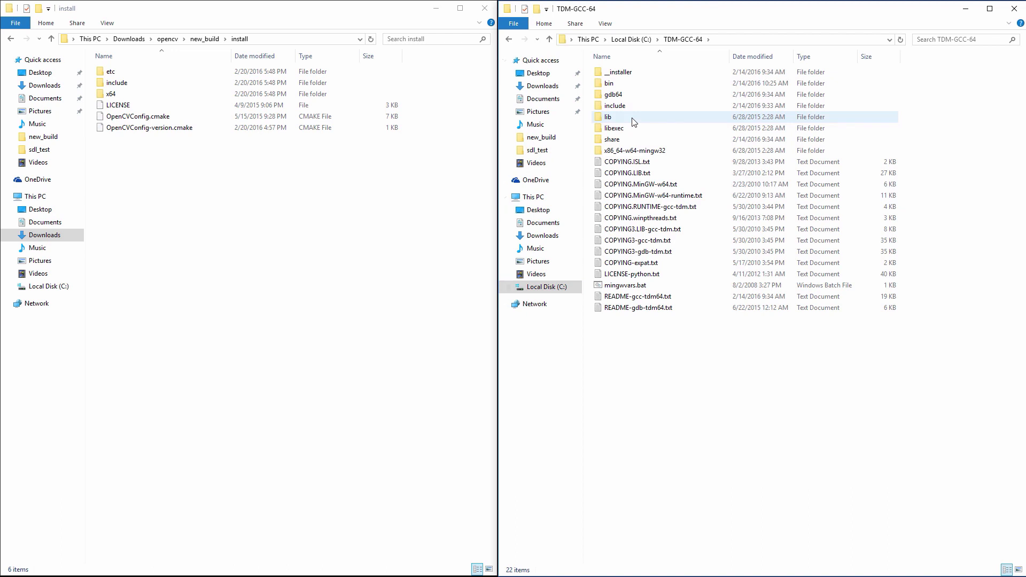
pyautogui.doubleClick(633, 151)
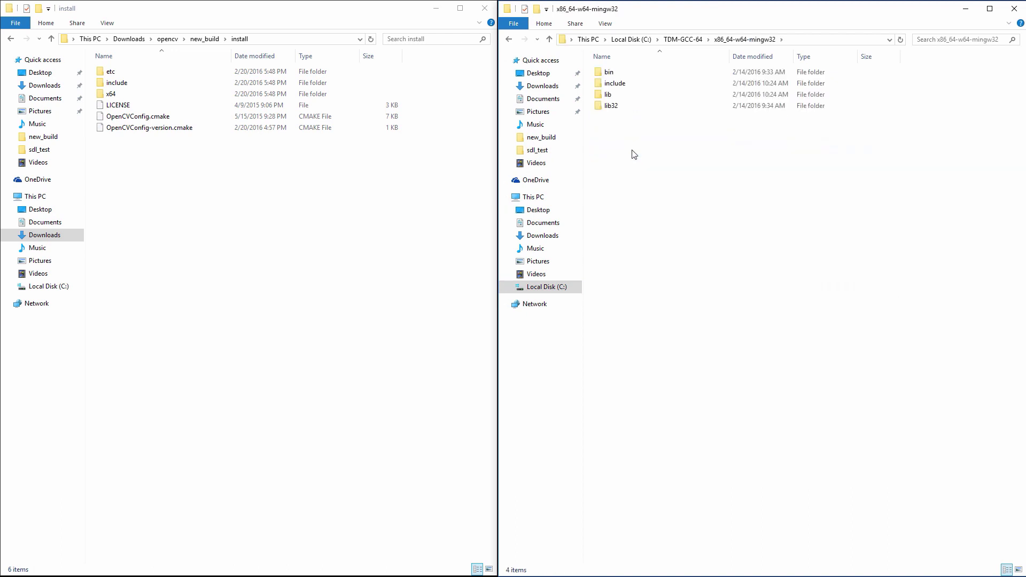
pyautogui.doubleClick(626, 84)
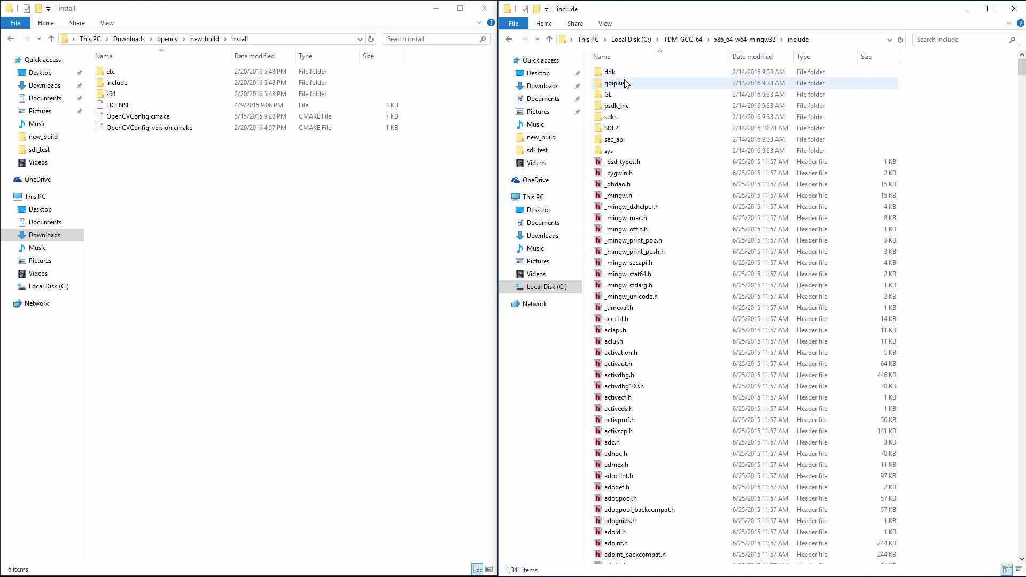
# Step: Copy the opencv and opencv2 folders from install\include into the compiler's x86_64-w64-mingw32\include folder
pyautogui.click(219, 302)
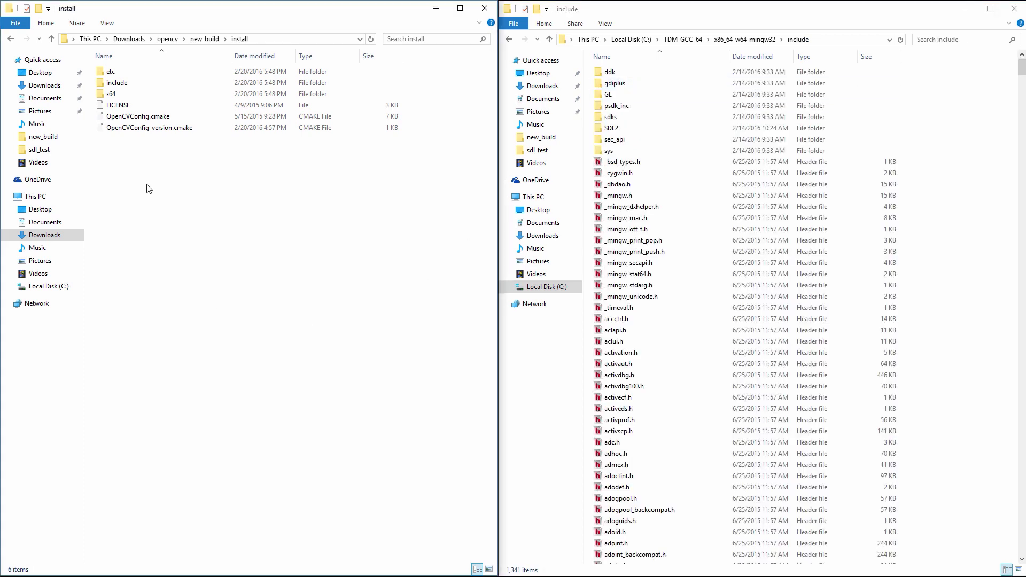
pyautogui.doubleClick(118, 83)
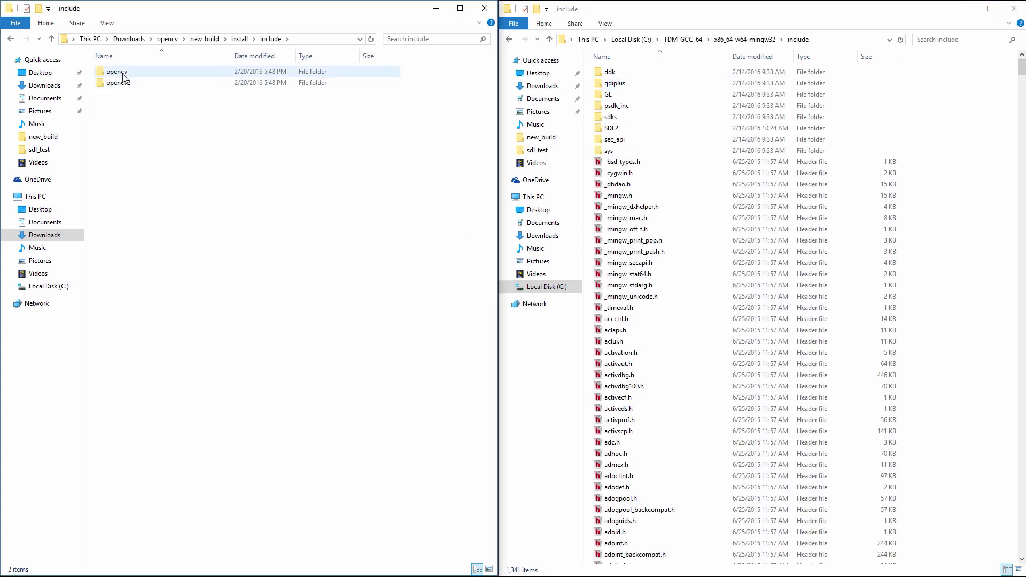
pyautogui.click(124, 75)
pyautogui.hotkey('ctrl', 'a')
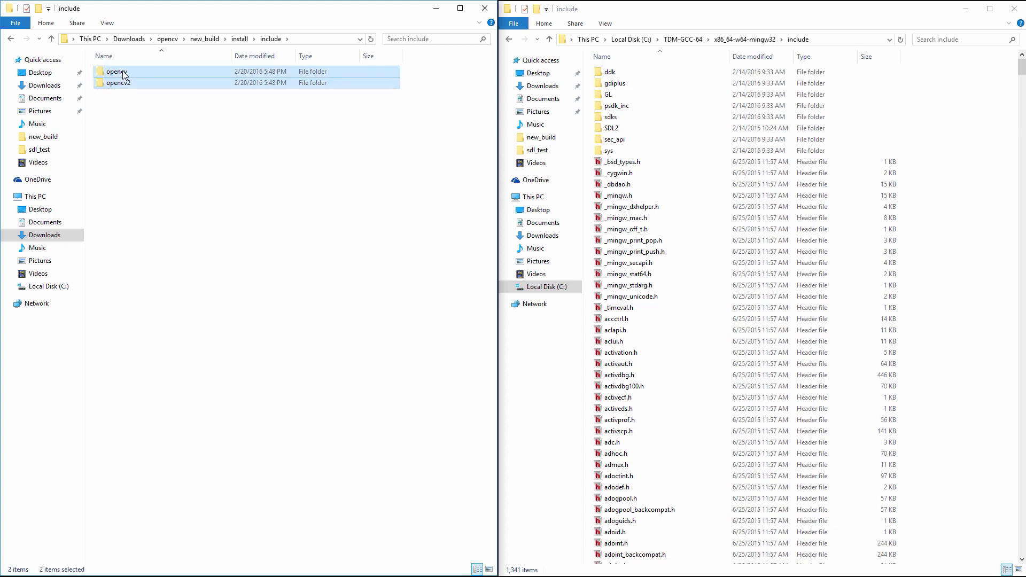
pyautogui.rightClick(123, 74)
pyautogui.click(158, 209)
pyautogui.click(972, 193)
pyautogui.rightClick(972, 194)
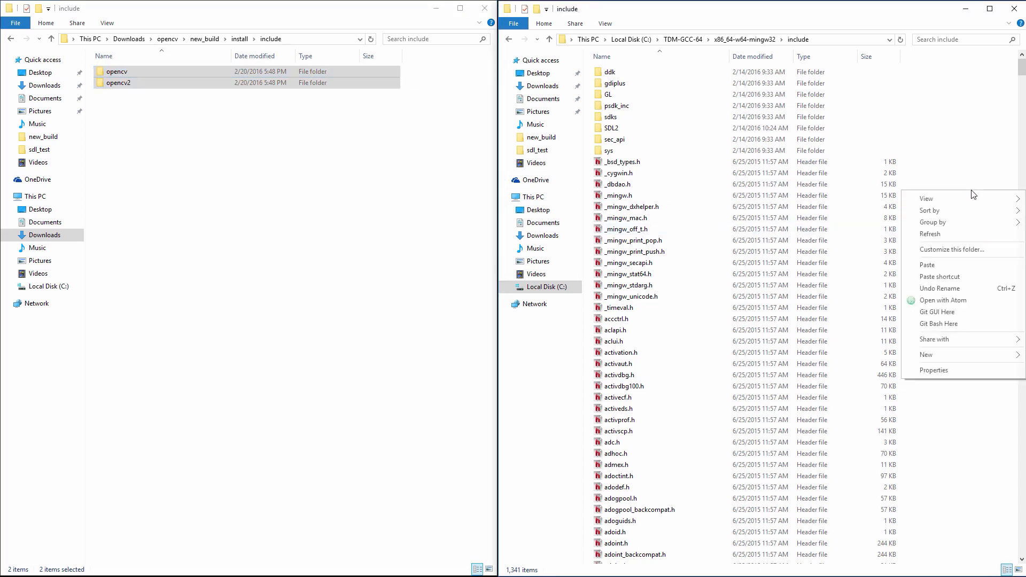
pyautogui.click(941, 264)
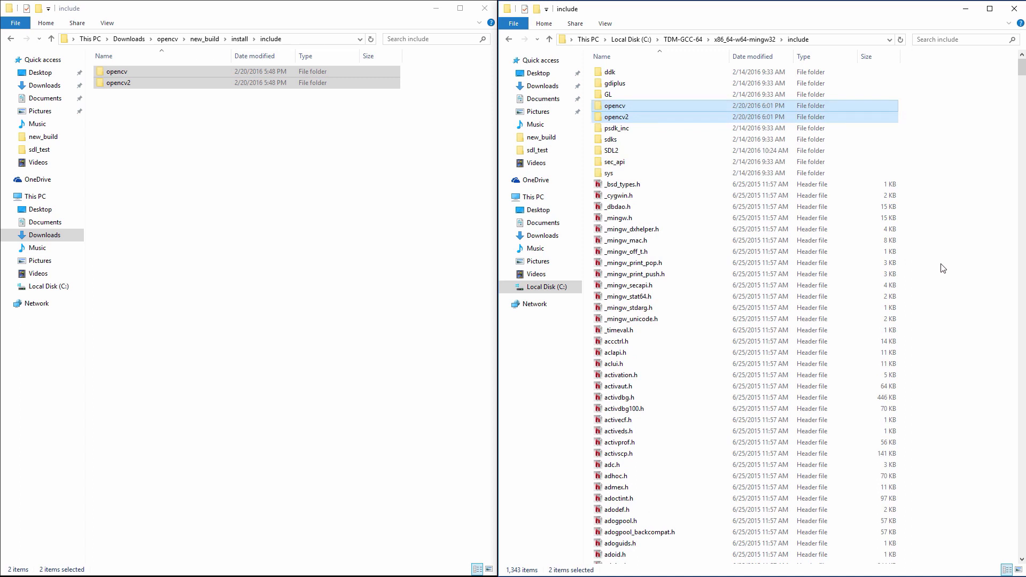
# Step: Open install\x64\mingw\lib in one File Explorer window and TDM-GCC-64\x86_64-w64-mingw32\lib in the other
pyautogui.click(549, 41)
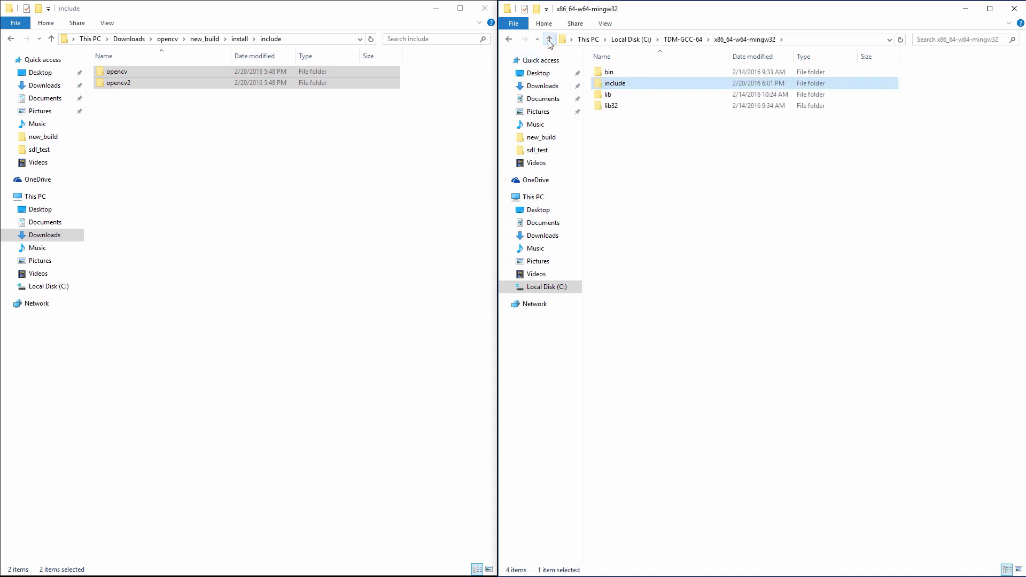
pyautogui.click(664, 159)
pyautogui.click(122, 166)
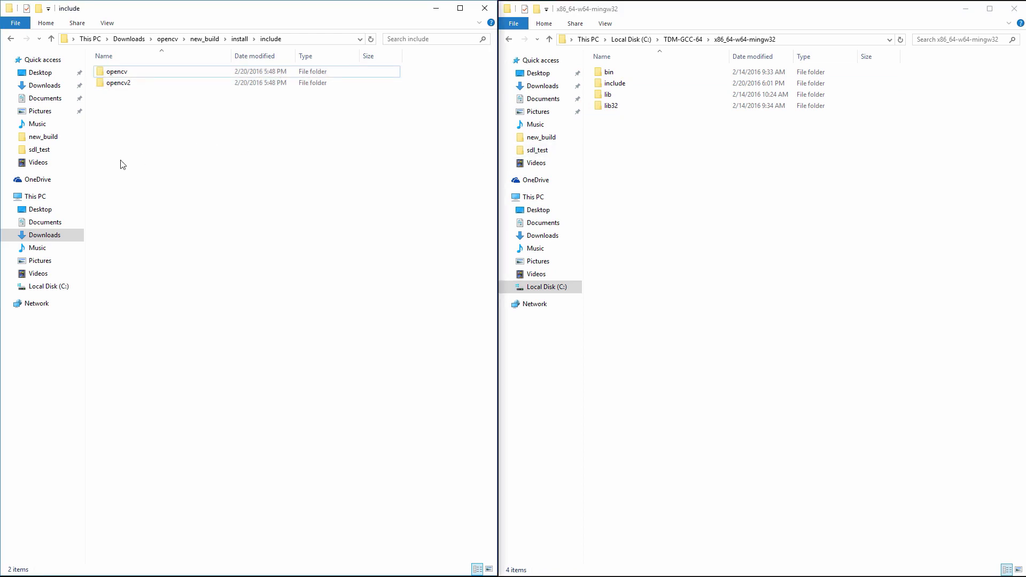
pyautogui.click(51, 39)
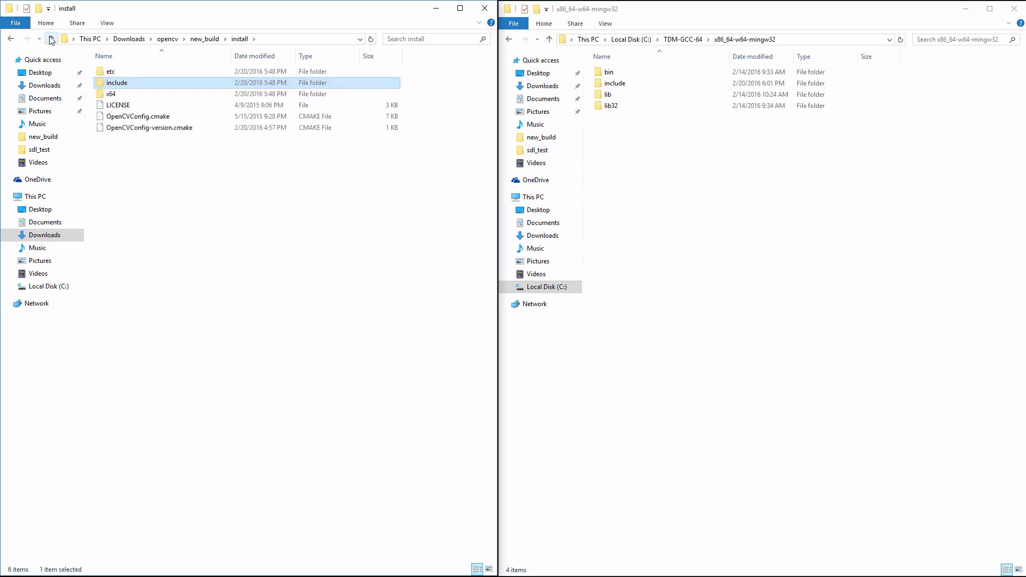
pyautogui.click(129, 201)
pyautogui.doubleClick(111, 95)
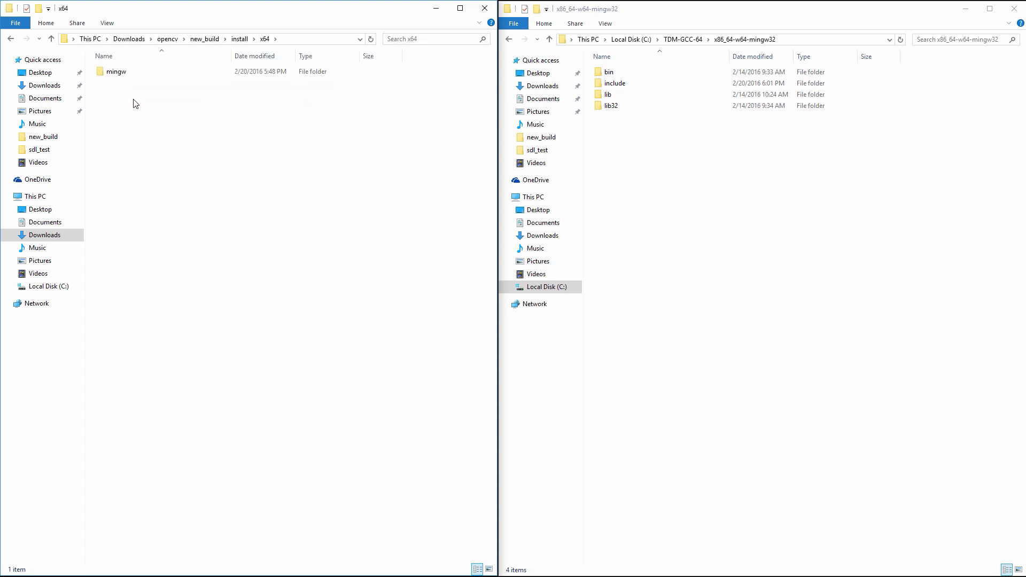
pyautogui.doubleClick(123, 73)
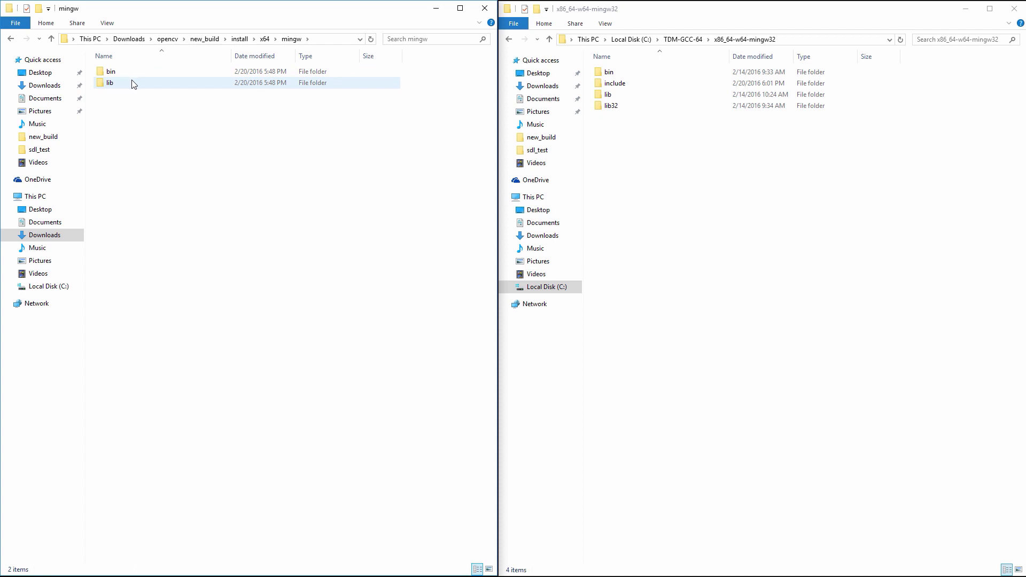
pyautogui.doubleClick(132, 84)
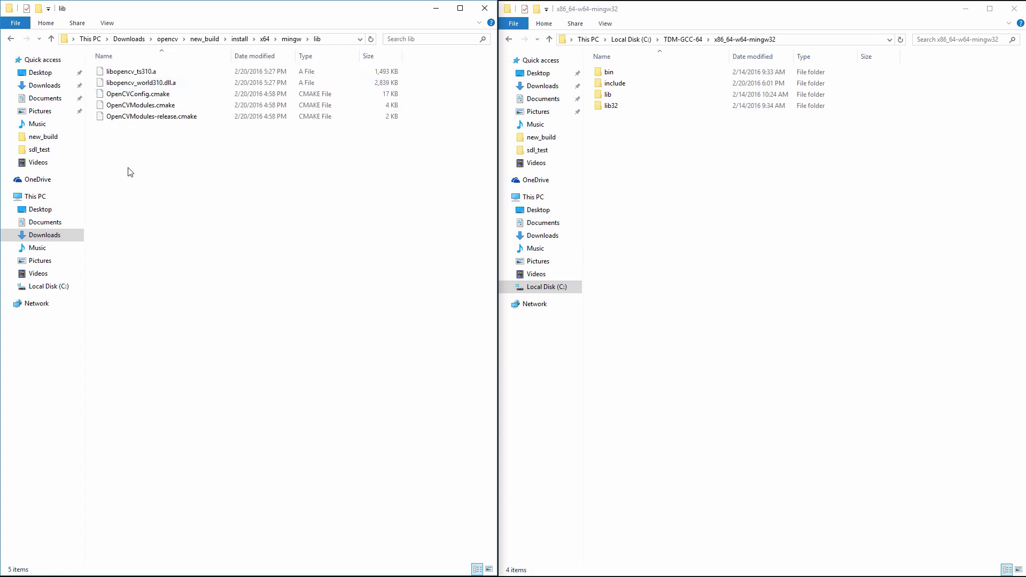
pyautogui.doubleClick(648, 100)
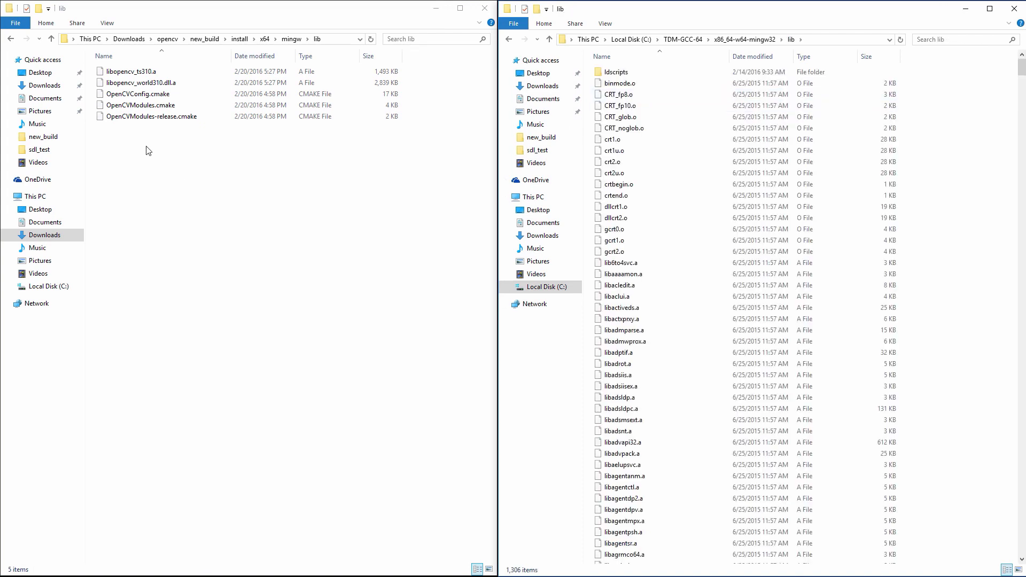
# Step: Copy libopencv_ts310.a and libopencv_world310.dll.a from the install's lib folder into the compiler's x86_64-w64-mingw32\lib folder
pyautogui.click(145, 73)
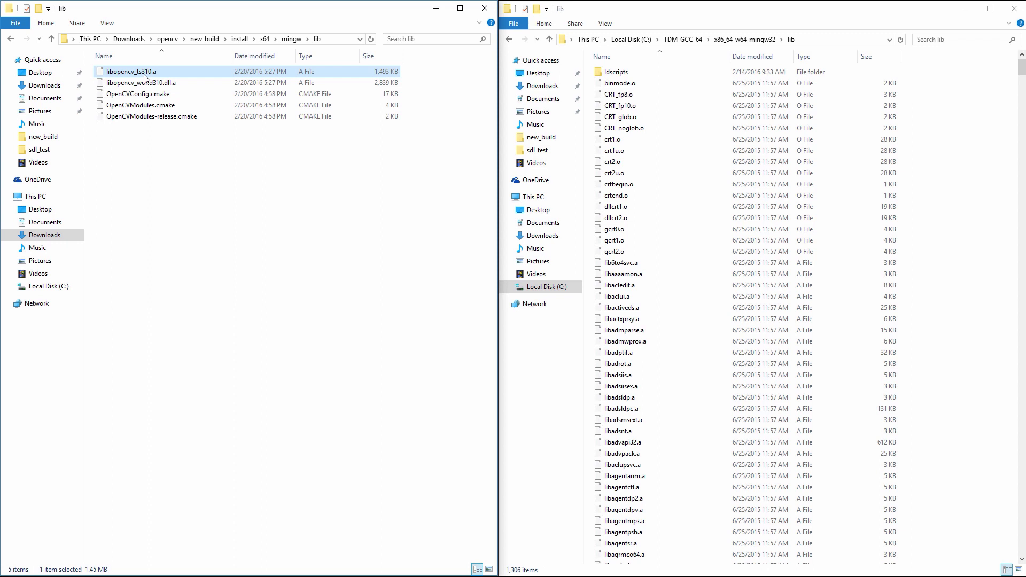
pyautogui.hotkey('shift', 'Down')
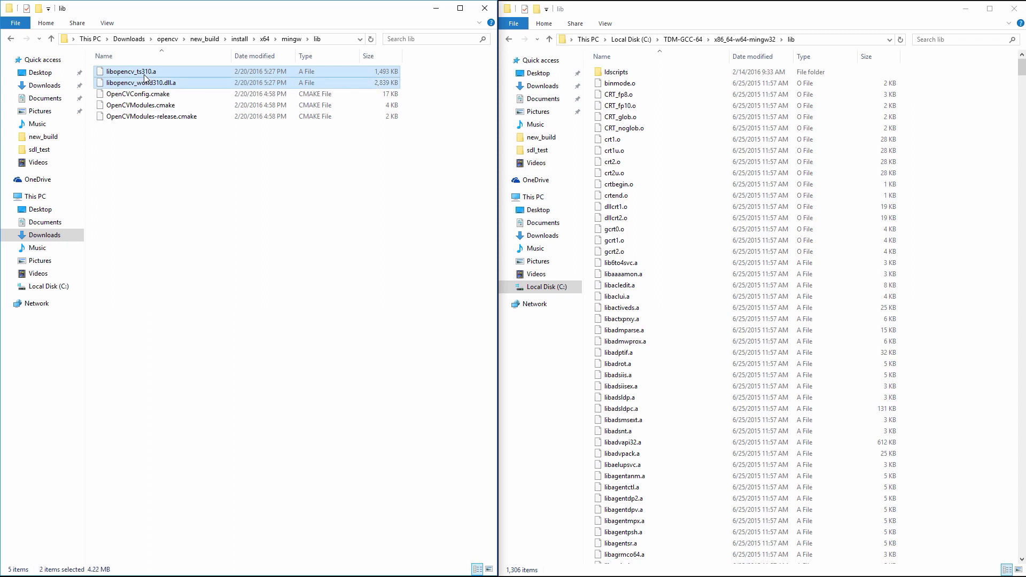
pyautogui.rightClick(190, 72)
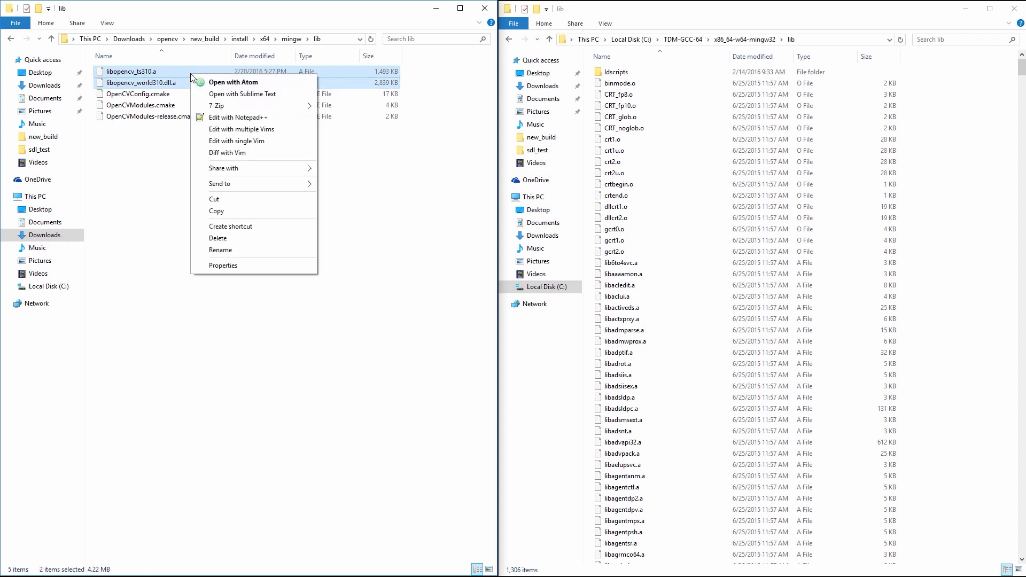
pyautogui.click(216, 211)
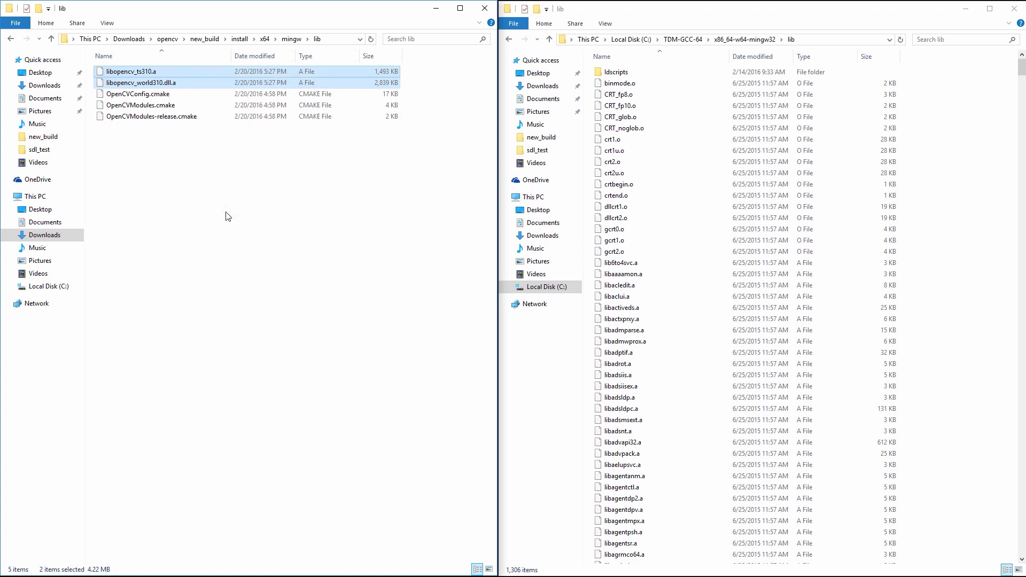
pyautogui.rightClick(925, 196)
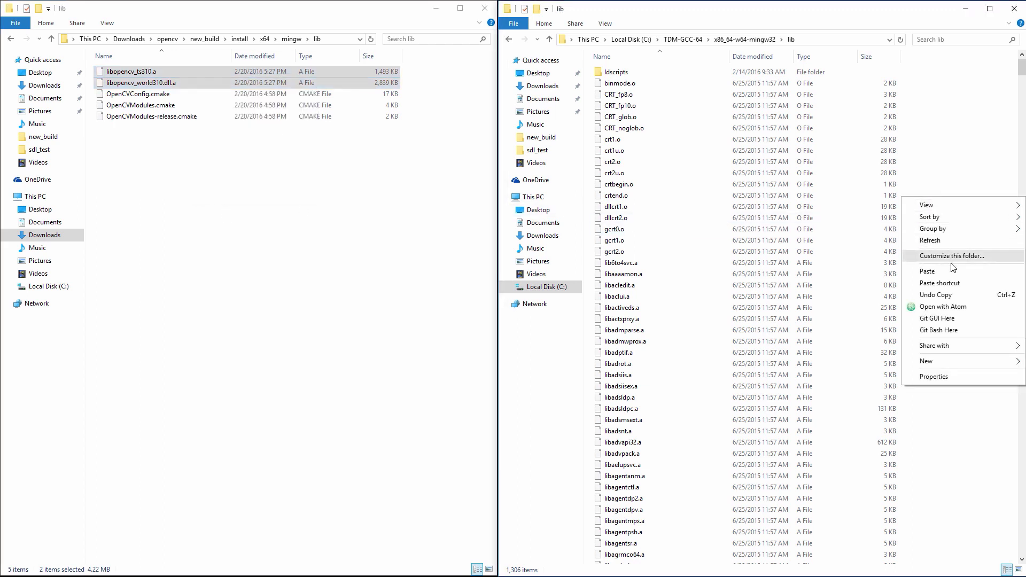
pyautogui.click(951, 271)
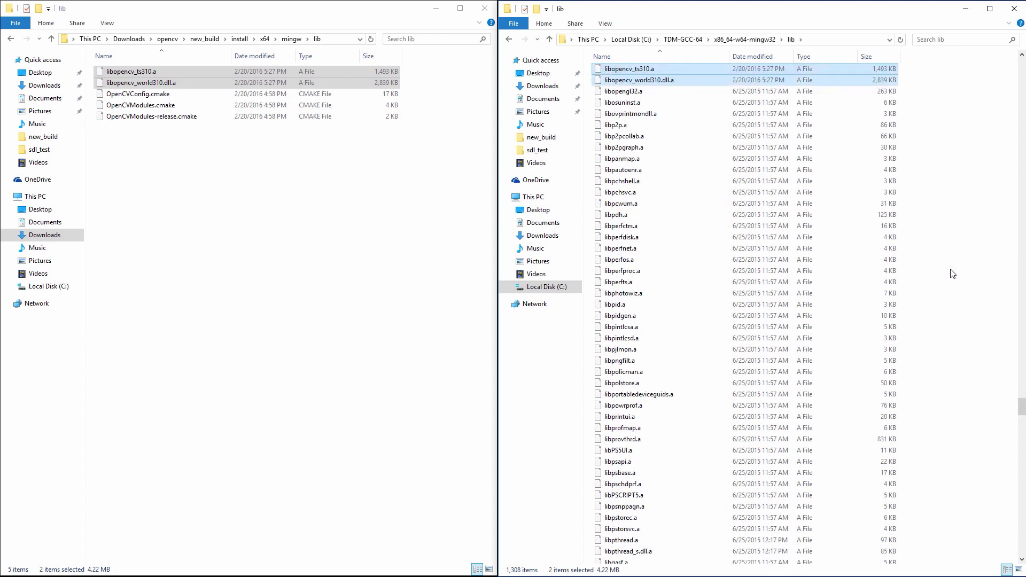
# Step: Open the compiler's TDM-GCC-64\bin folder in one window and install\x64\mingw\bin in the other
pyautogui.click(549, 40)
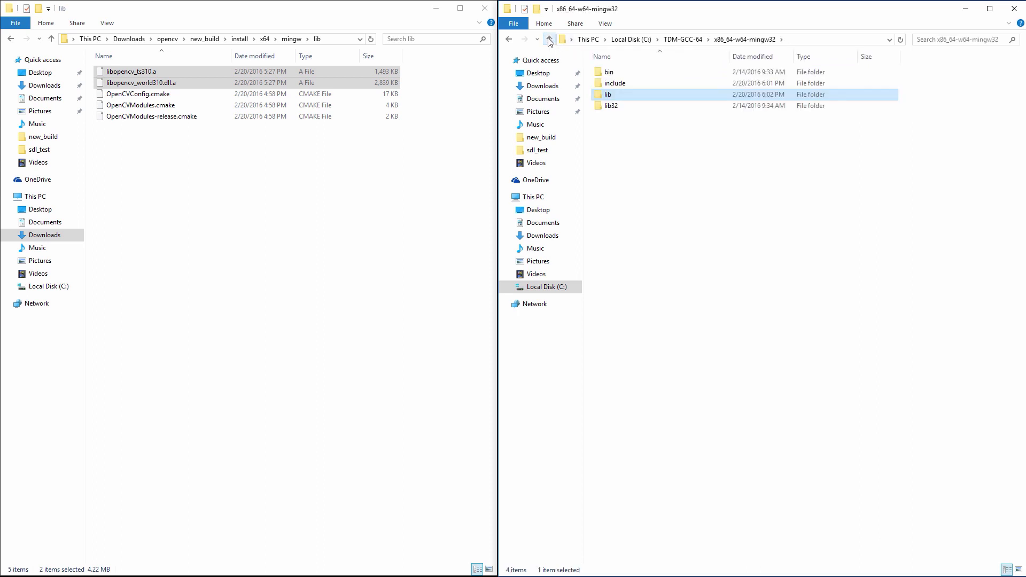
pyautogui.click(549, 39)
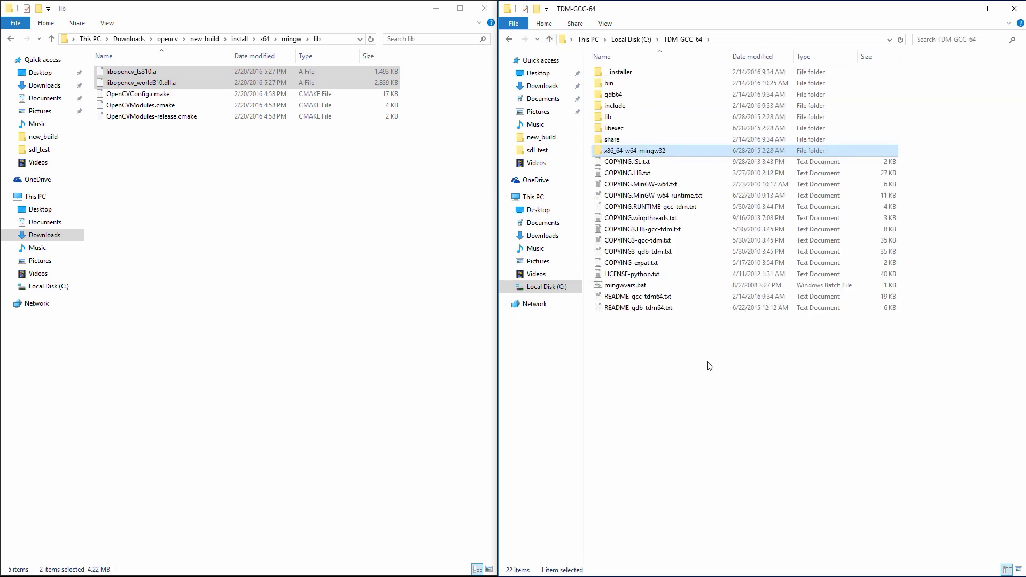
pyautogui.click(671, 393)
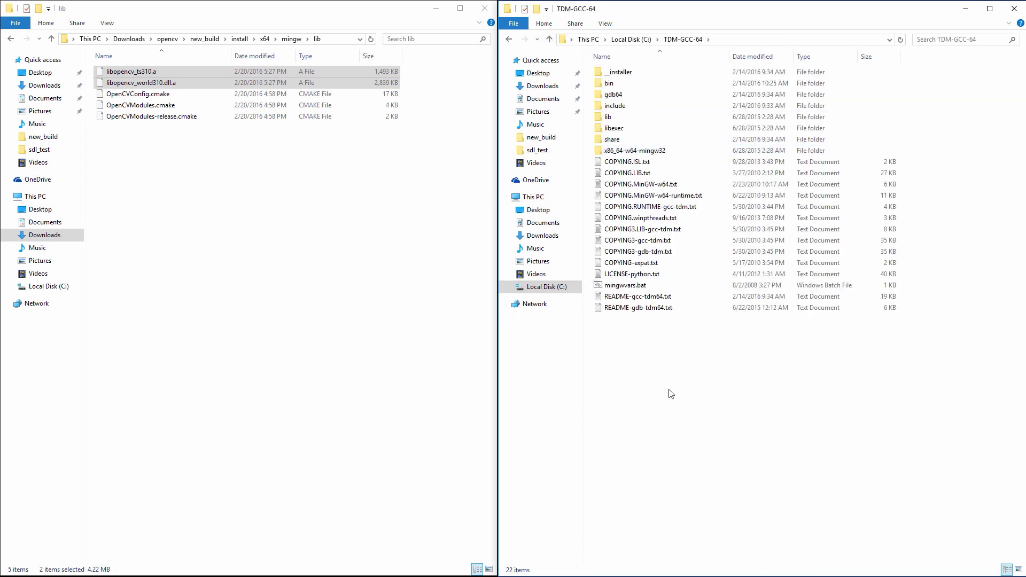
pyautogui.doubleClick(634, 85)
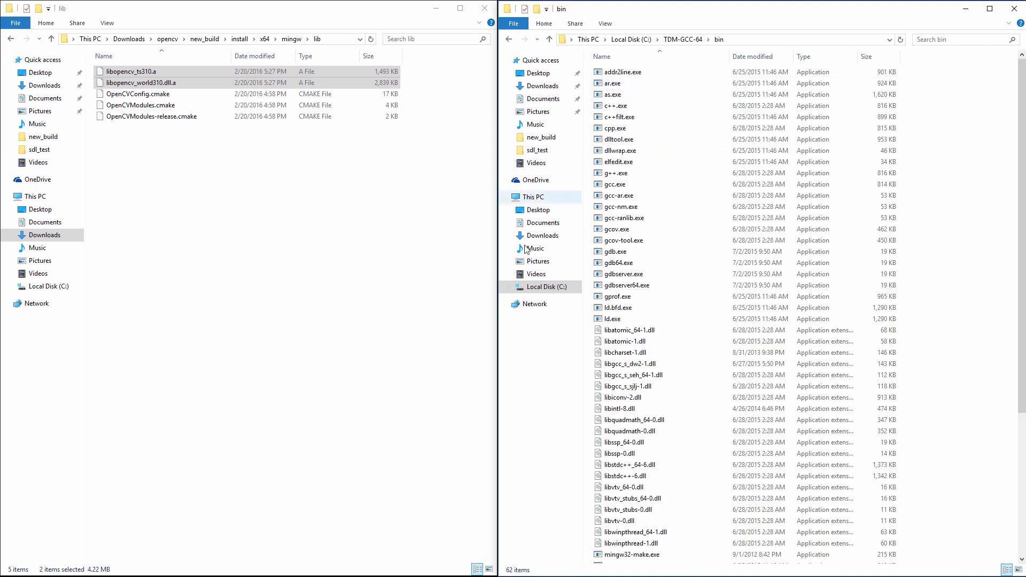
pyautogui.click(234, 206)
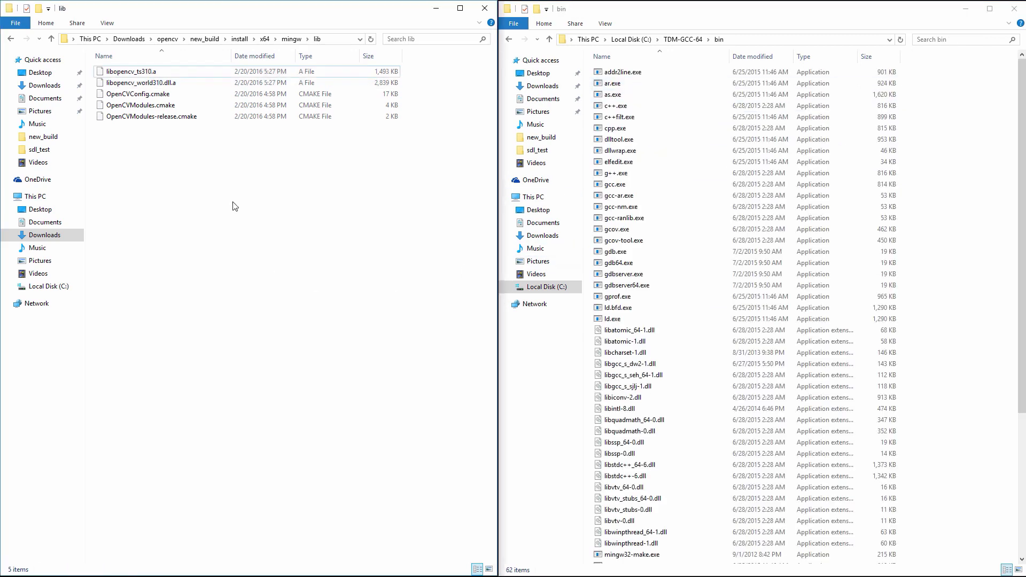
pyautogui.click(51, 38)
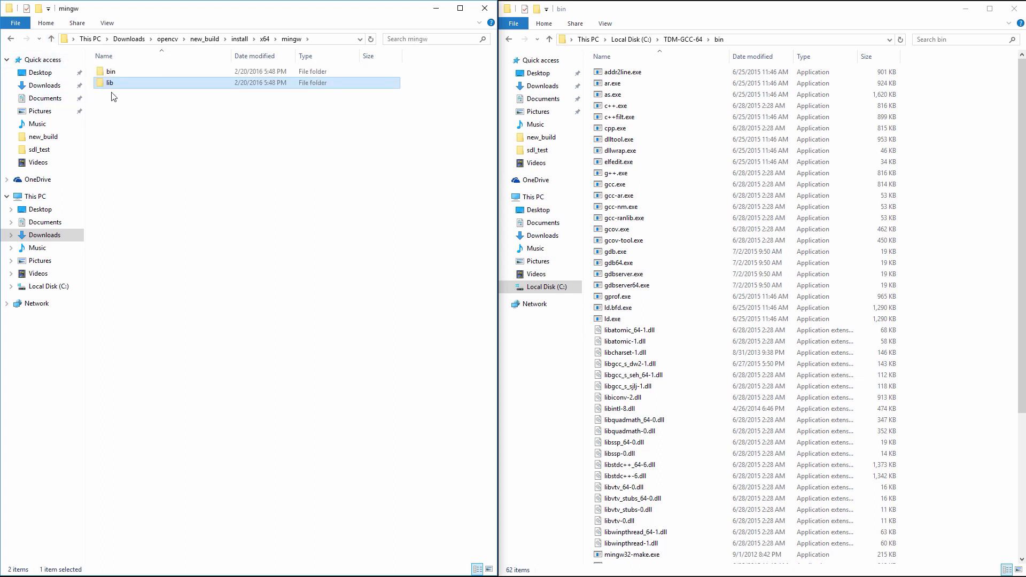
pyautogui.doubleClick(132, 71)
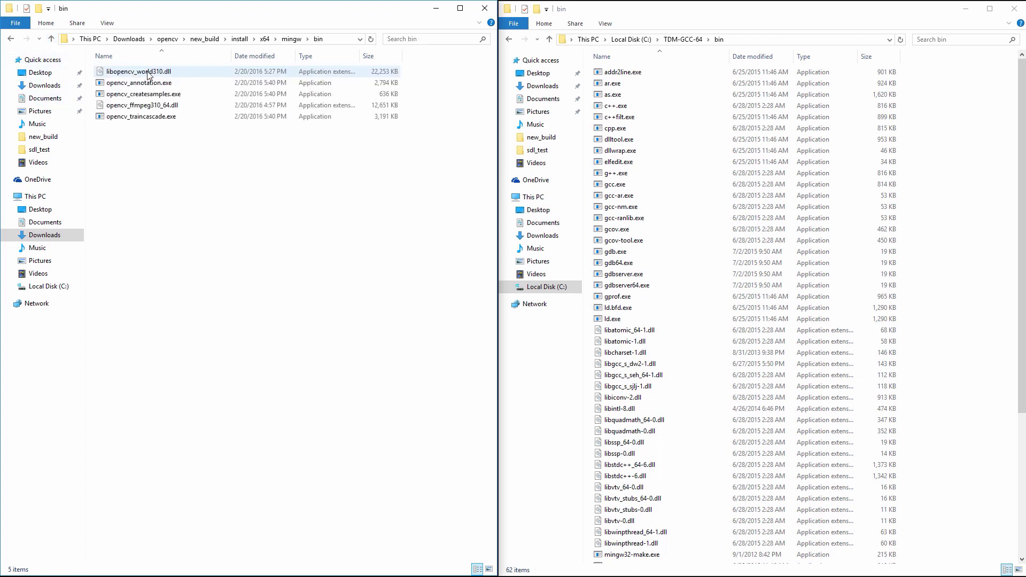
# Step: Copy all the files from install\x64\mingw\bin into the compiler's TDM-GCC-64\bin folder
pyautogui.click(148, 75)
pyautogui.hotkey('ctrl', 'a')
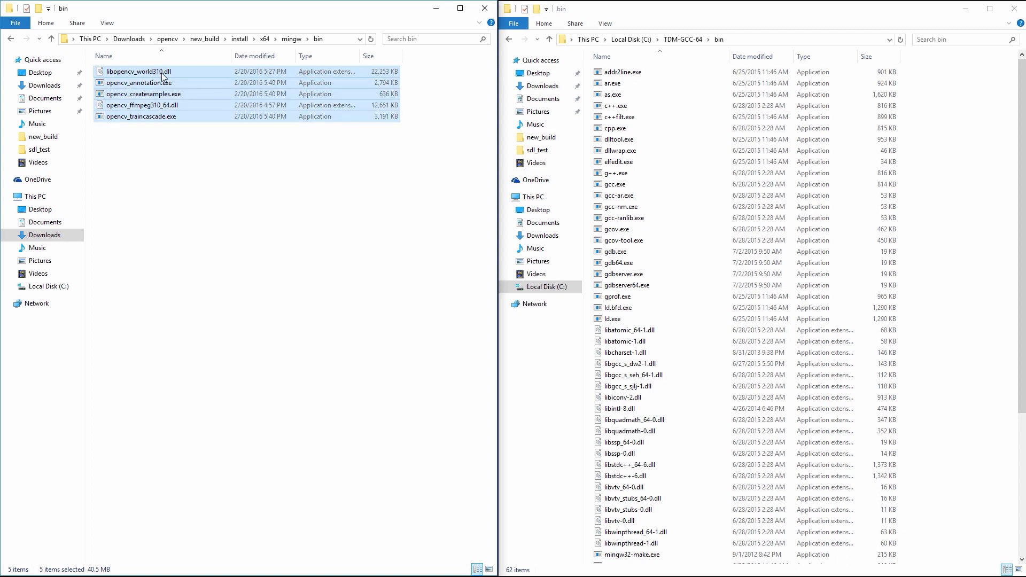
pyautogui.rightClick(161, 75)
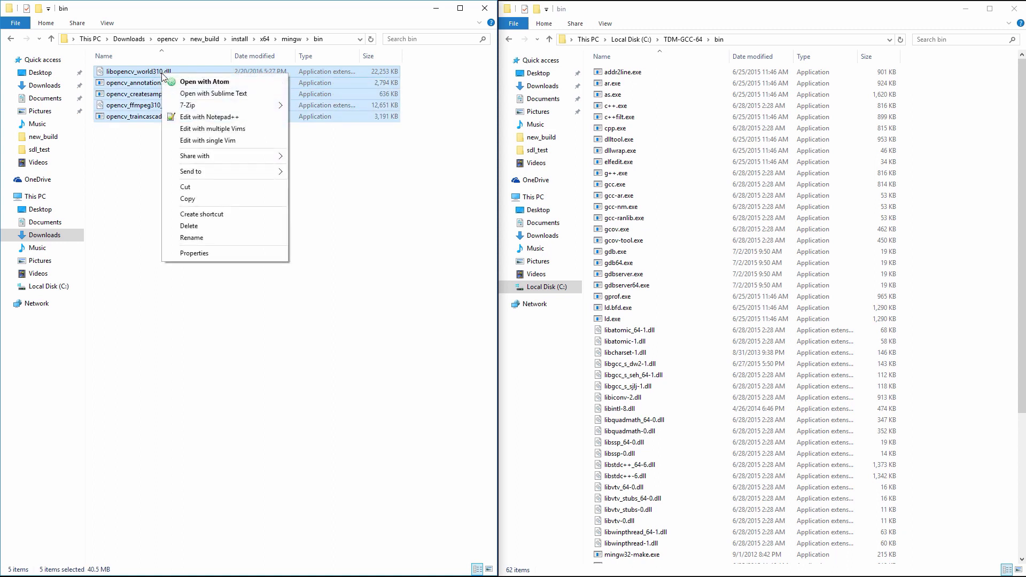
pyautogui.click(187, 198)
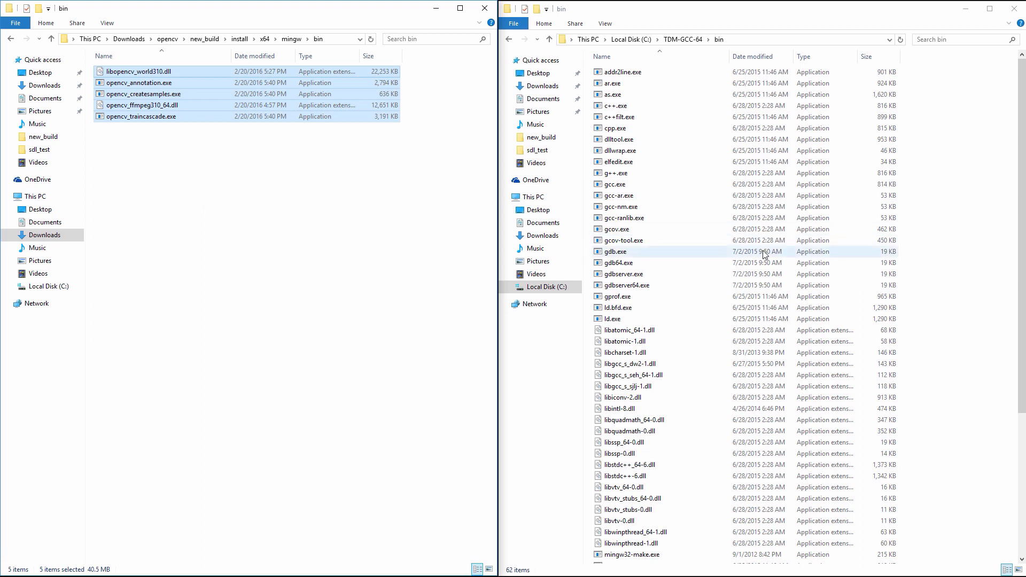
pyautogui.click(942, 216)
pyautogui.rightClick(942, 217)
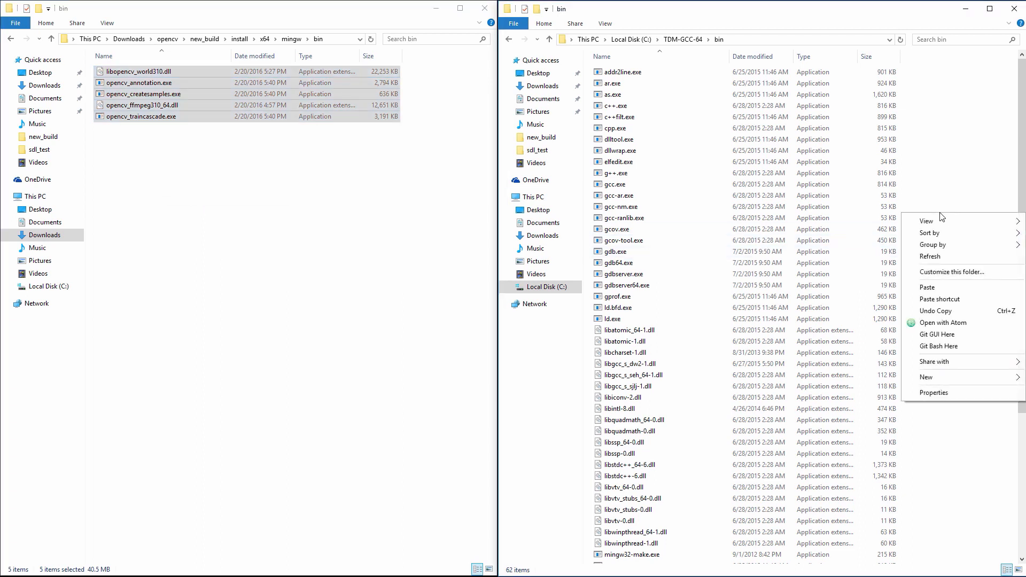
pyautogui.click(941, 289)
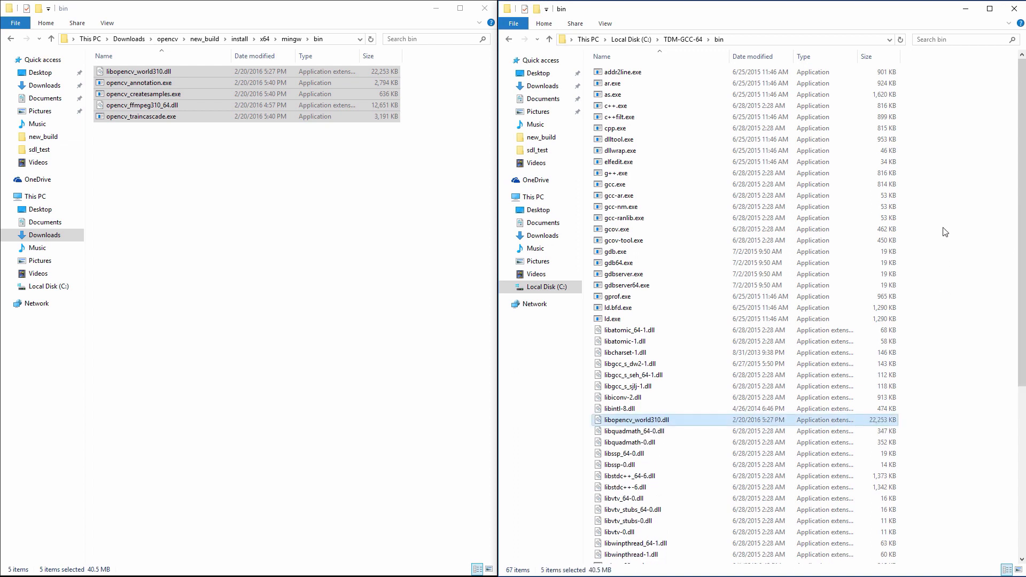
pyautogui.click(963, 243)
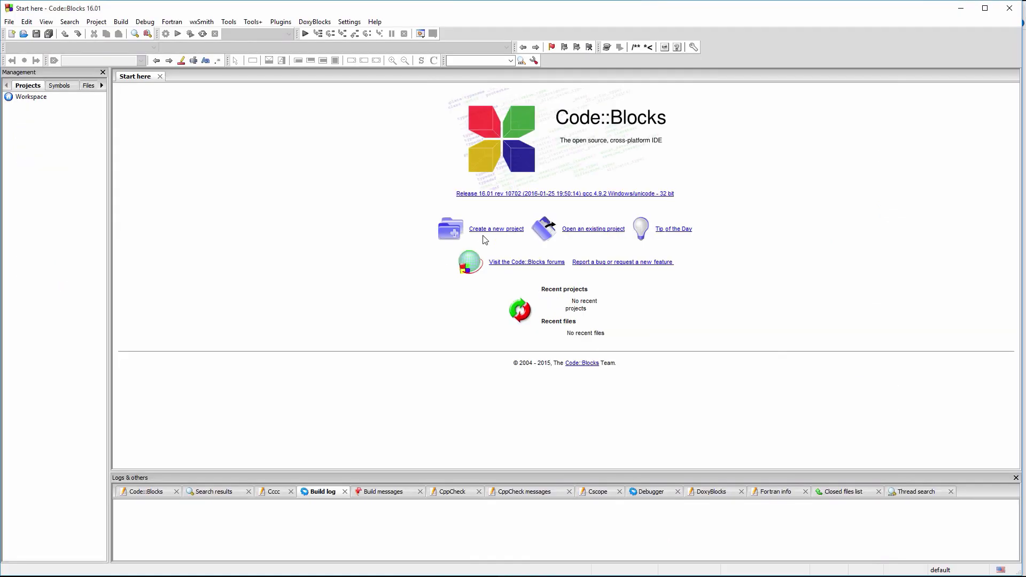
# Step: In Code::Blocks, create a new console application project titled OpenCV_test, keeping the remaining wizard defaults
pyautogui.click(482, 236)
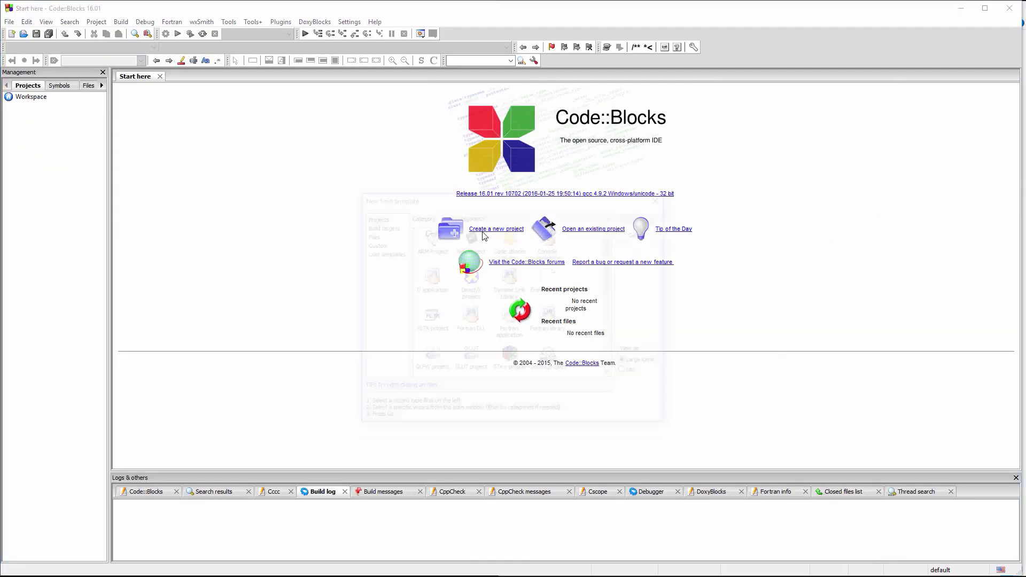
pyautogui.click(555, 239)
pyautogui.doubleClick(556, 239)
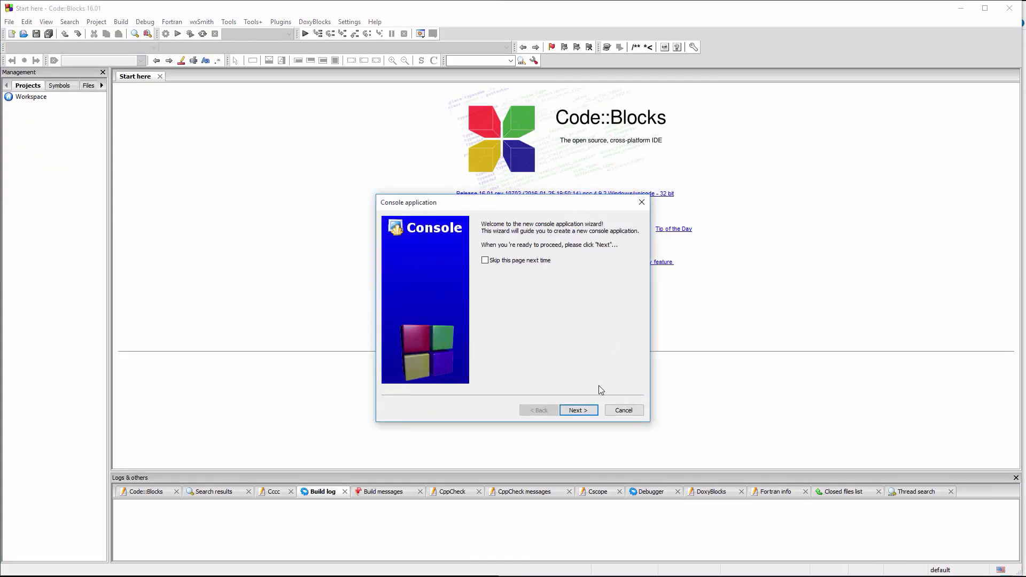
pyautogui.click(586, 412)
pyautogui.click(586, 412)
pyautogui.write('O')
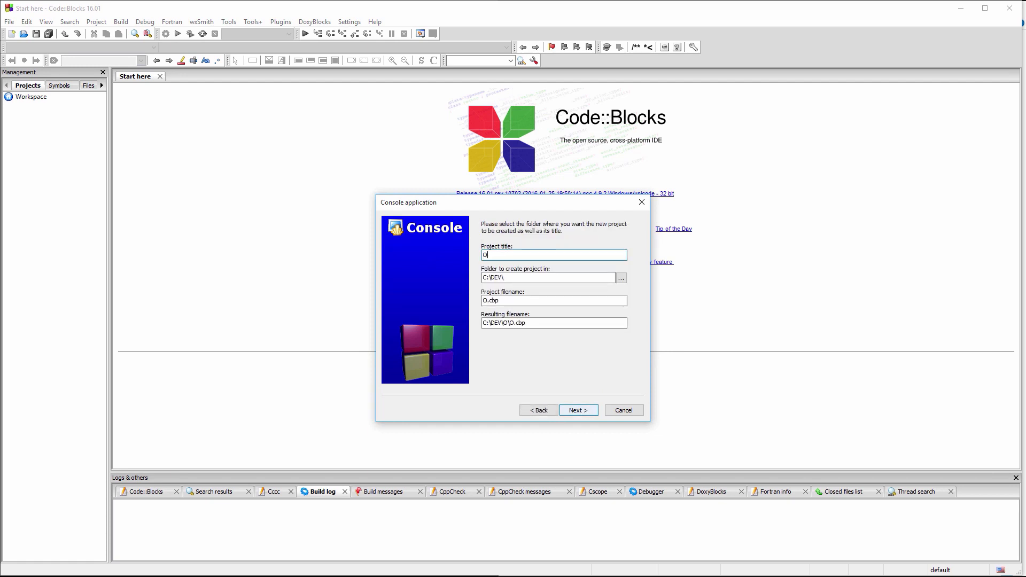
pyautogui.write('penCV_test')
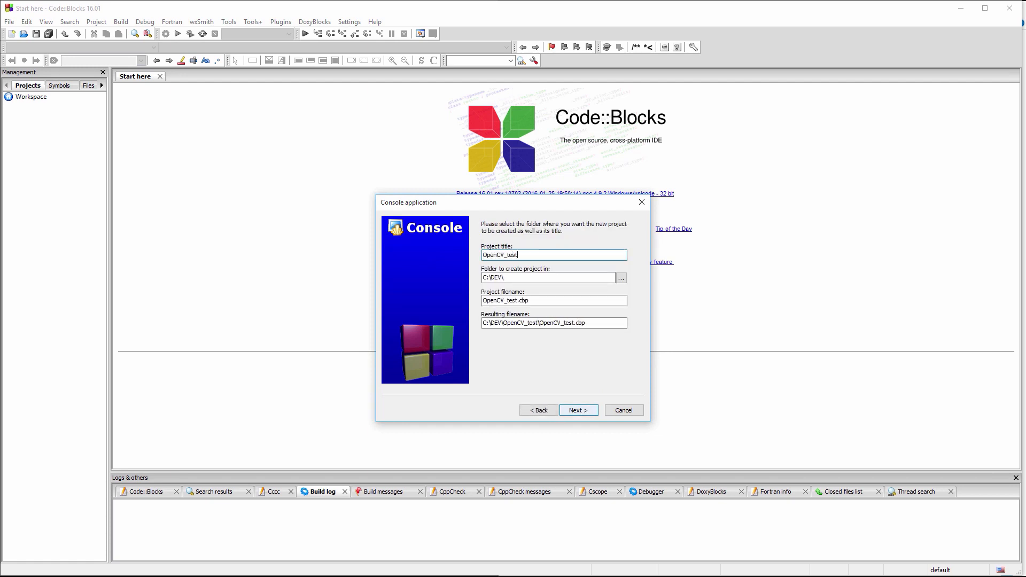
pyautogui.click(586, 408)
pyautogui.click(588, 412)
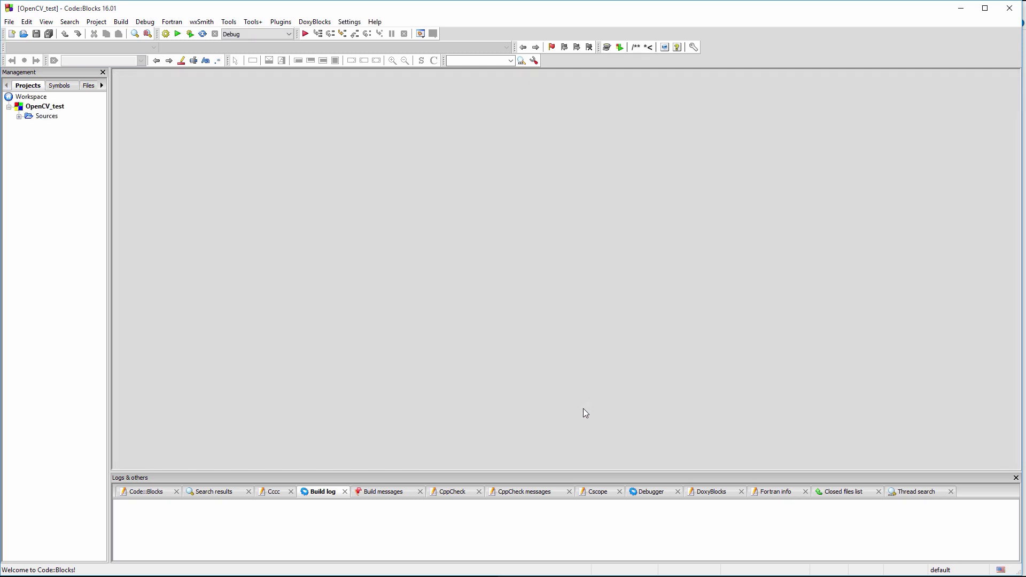
# Step: Replace the code in the project's main.cpp with the copied OpenCV sample that converts image_demo.jpg to gray, and save the file
pyautogui.click(19, 116)
pyautogui.click(39, 127)
pyautogui.doubleClick(61, 126)
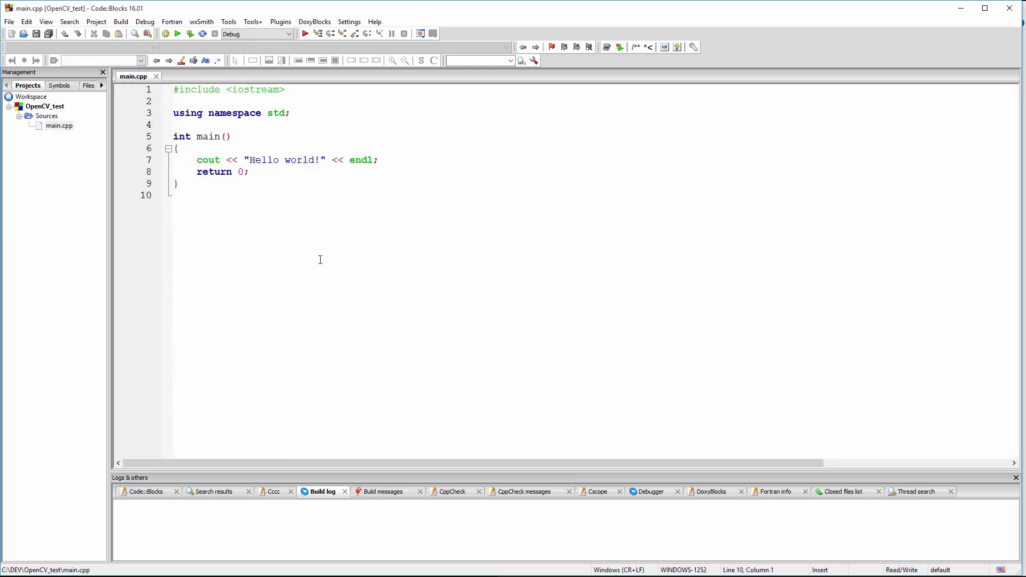
pyautogui.hotkey('ctrl', 'a')
pyautogui.press('Delete')
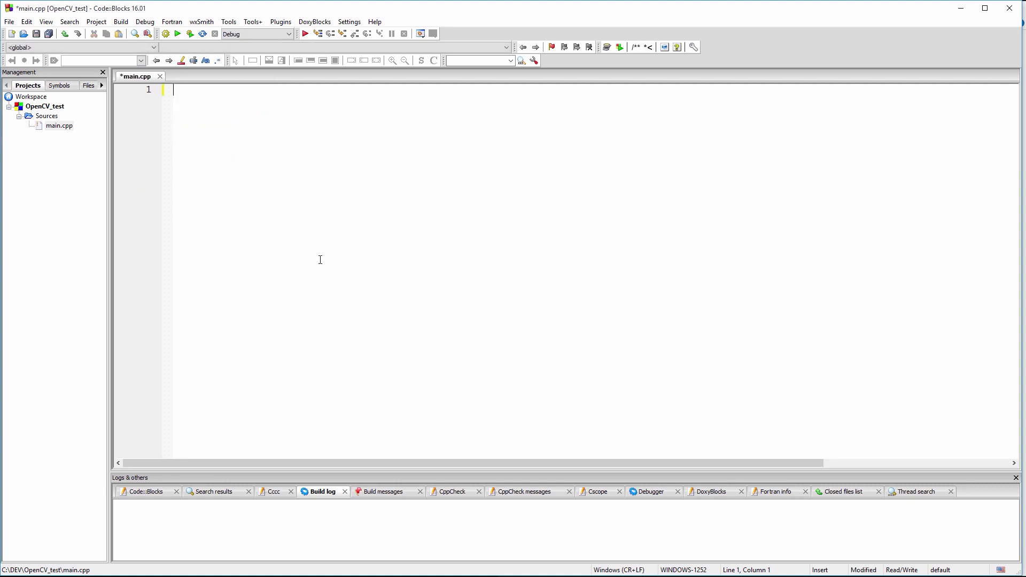
pyautogui.hotkey('ctrl', 'v')
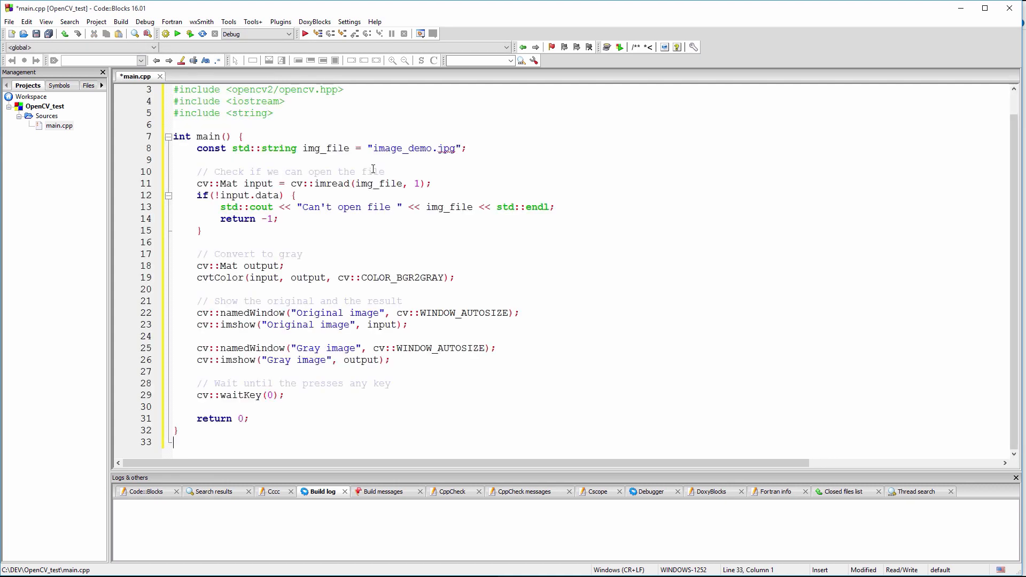
pyautogui.hotkey('ctrl', 's')
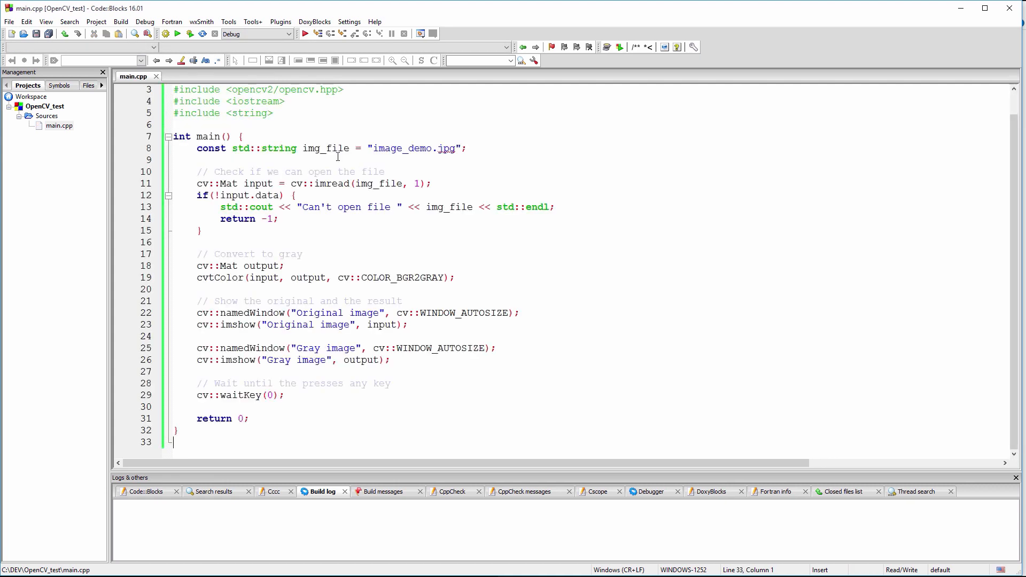
# Step: Add opencv_world310 to the link libraries in the OpenCV_test project's Debug build options and build the project
pyautogui.click(37, 107)
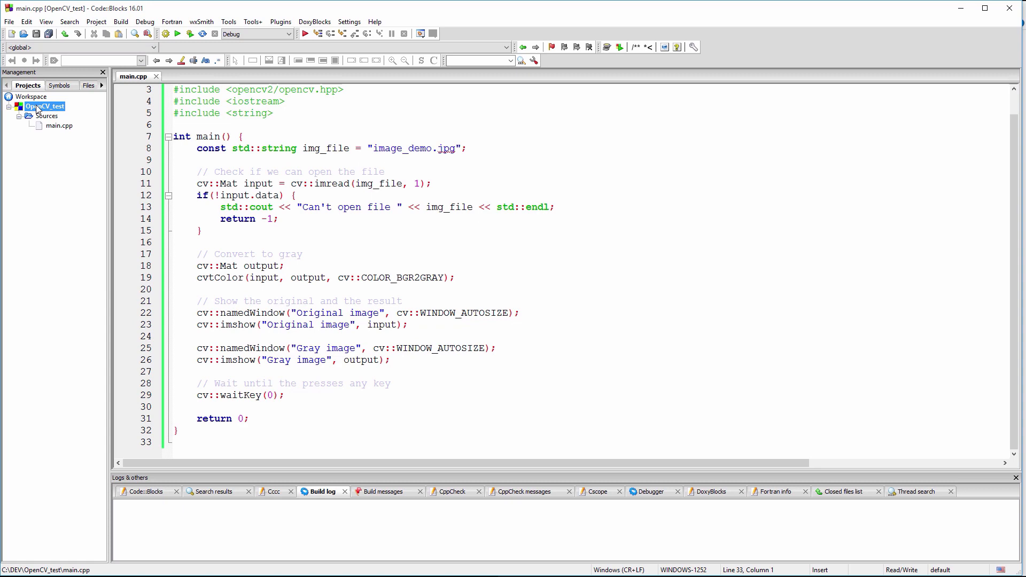
pyautogui.rightClick(37, 109)
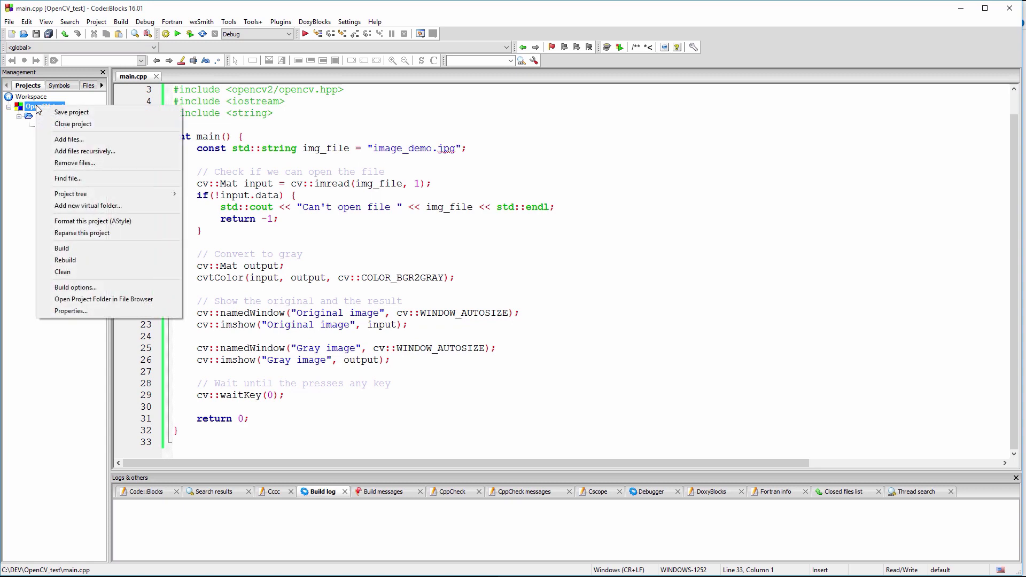
pyautogui.click(79, 287)
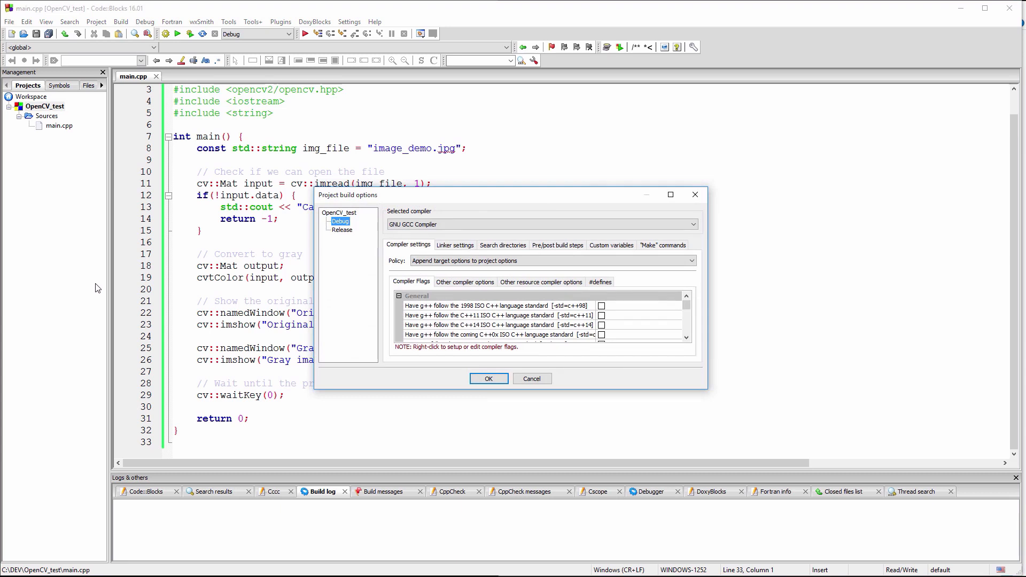
pyautogui.click(467, 248)
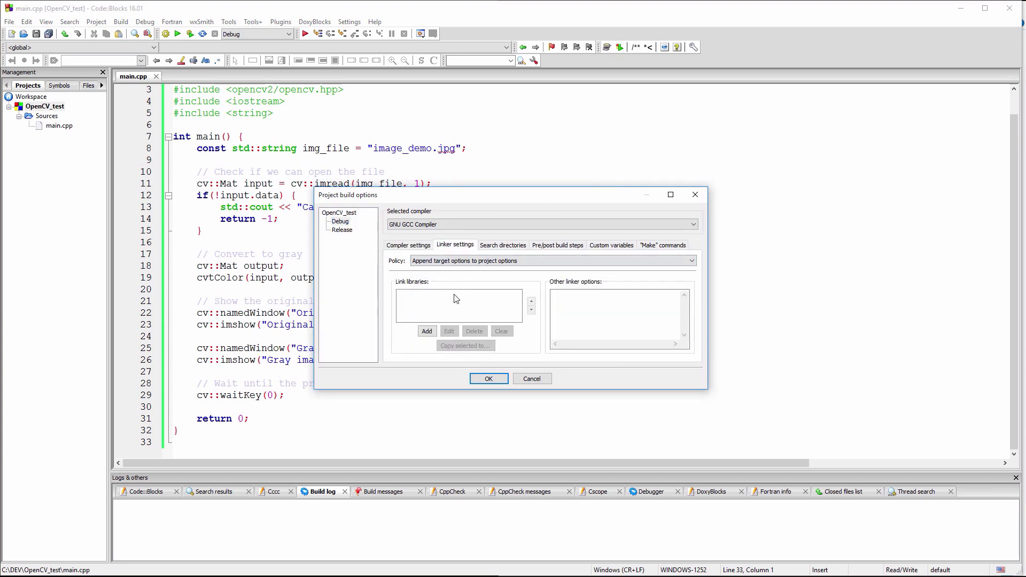
pyautogui.click(427, 331)
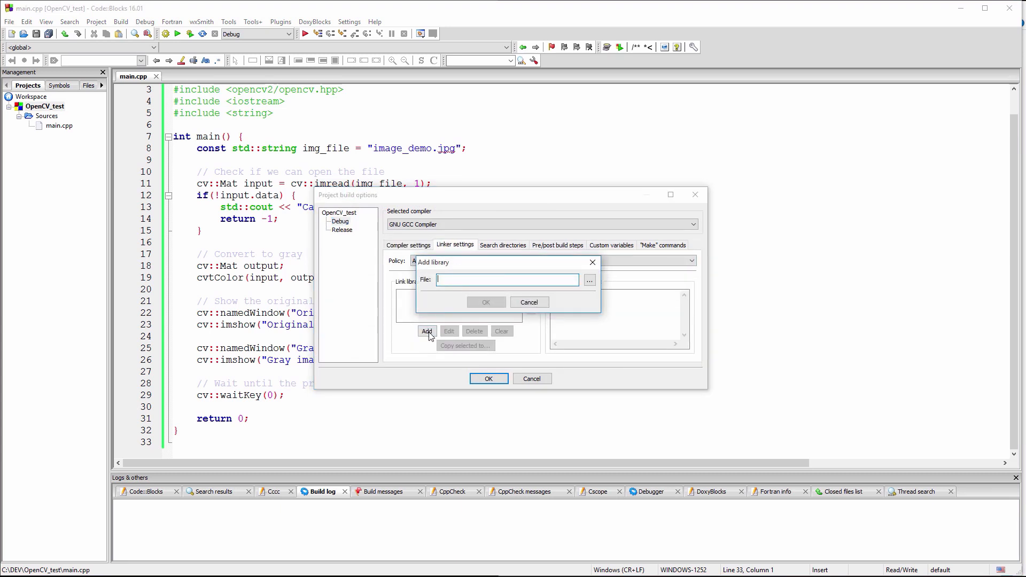
pyautogui.write('opencv_')
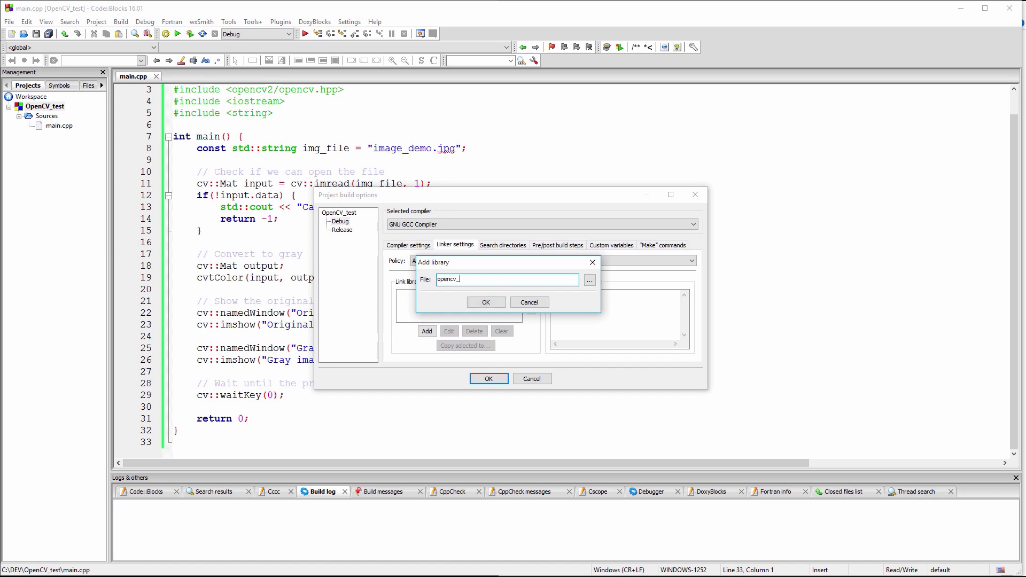
pyautogui.write('world310')
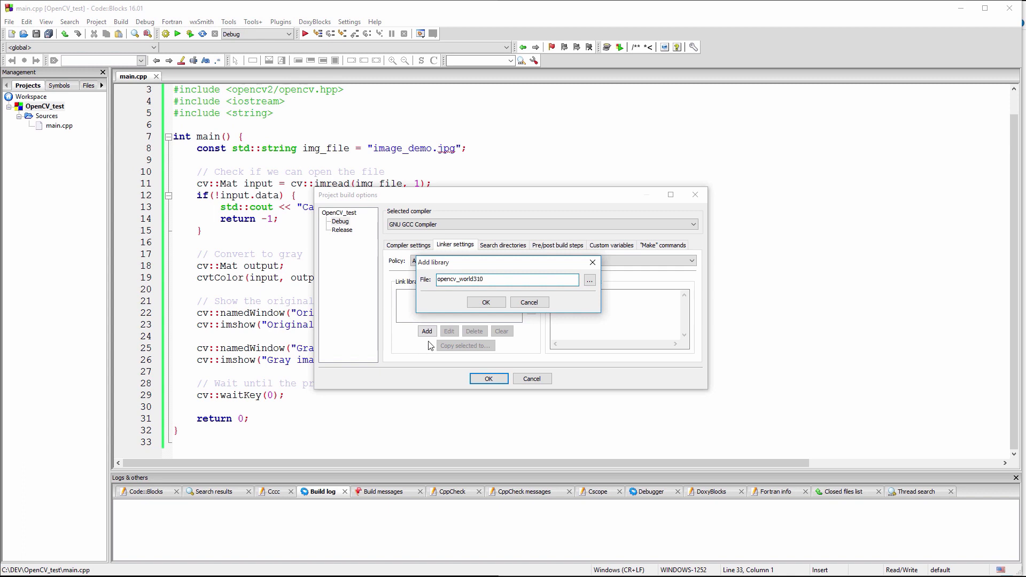
pyautogui.click(477, 302)
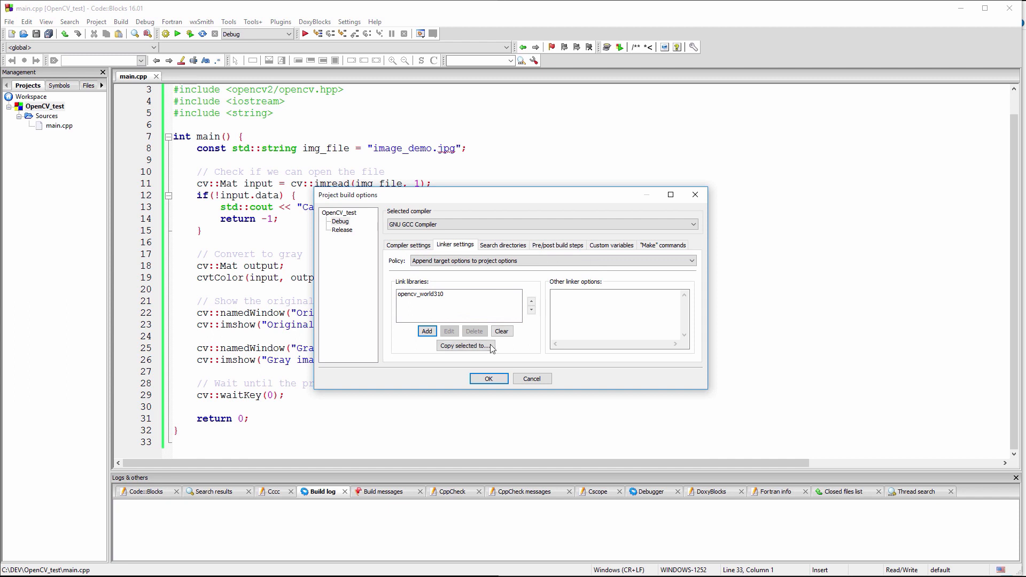
pyautogui.click(488, 380)
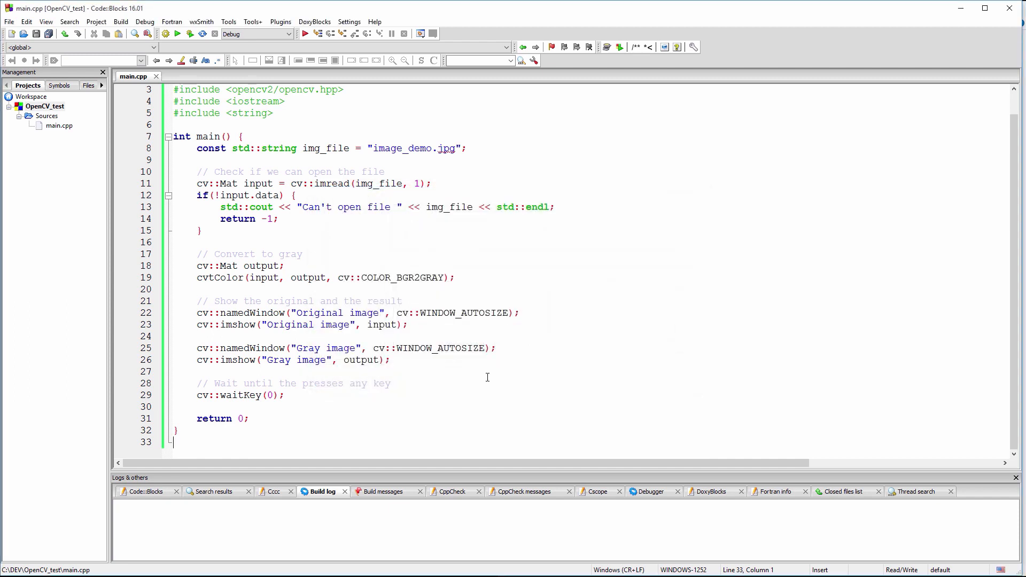
pyautogui.click(385, 130)
pyautogui.click(165, 36)
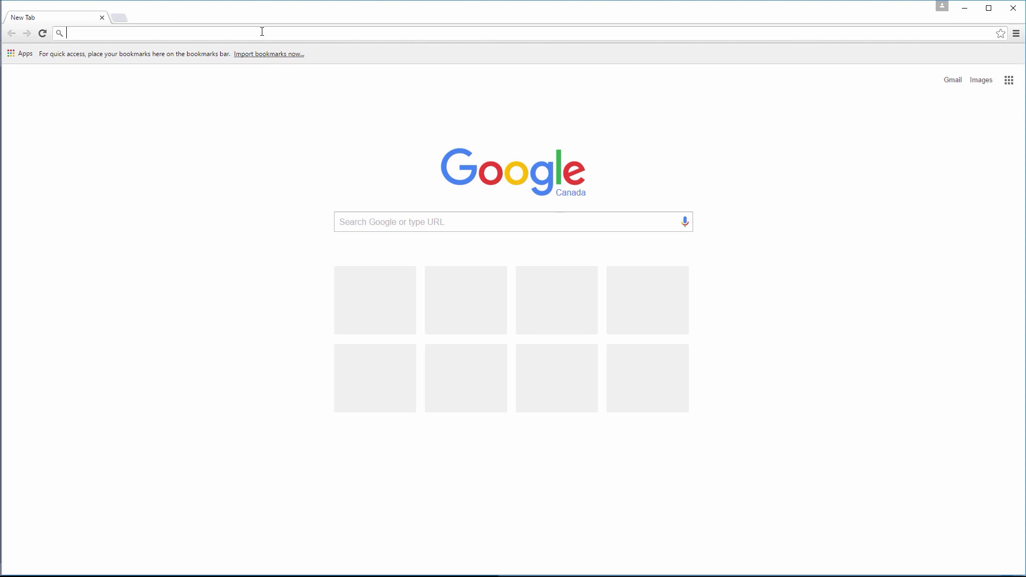
# Step: In Chrome, search Google for "lena image processing" and show the image results
pyautogui.write('lenna imag')
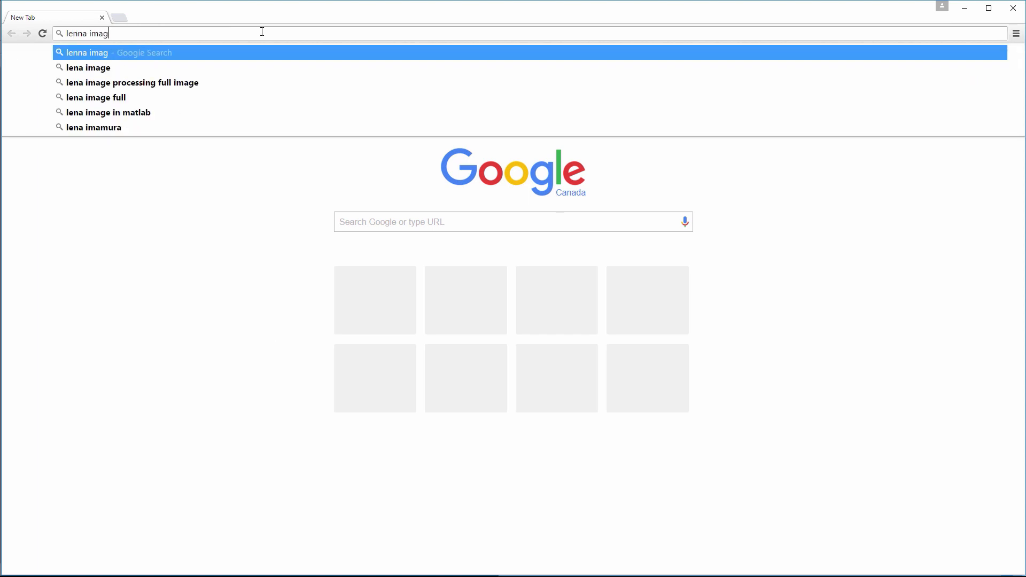
pyautogui.write('e')
pyautogui.press('Down')
pyautogui.press('Return')
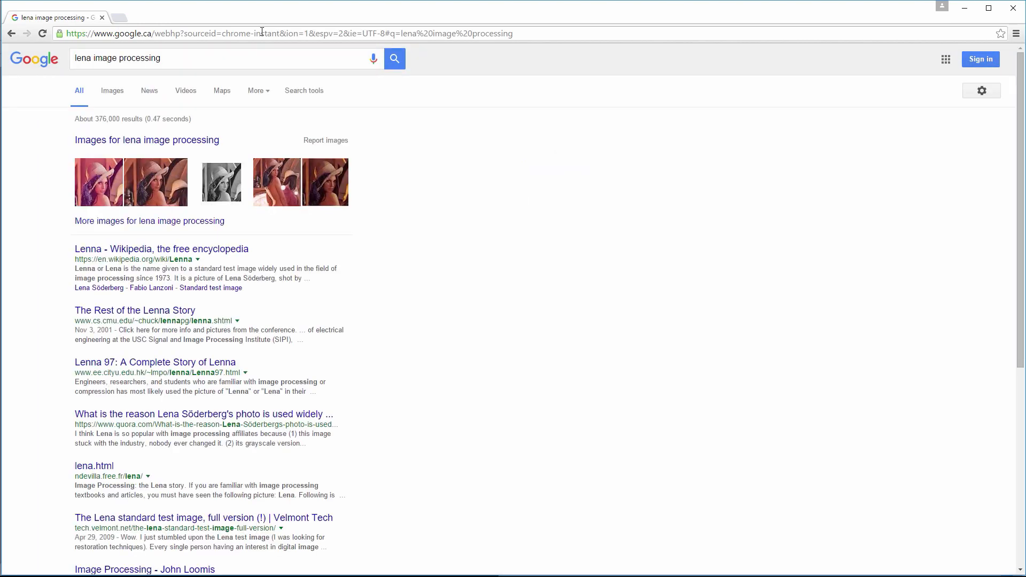
pyautogui.click(120, 94)
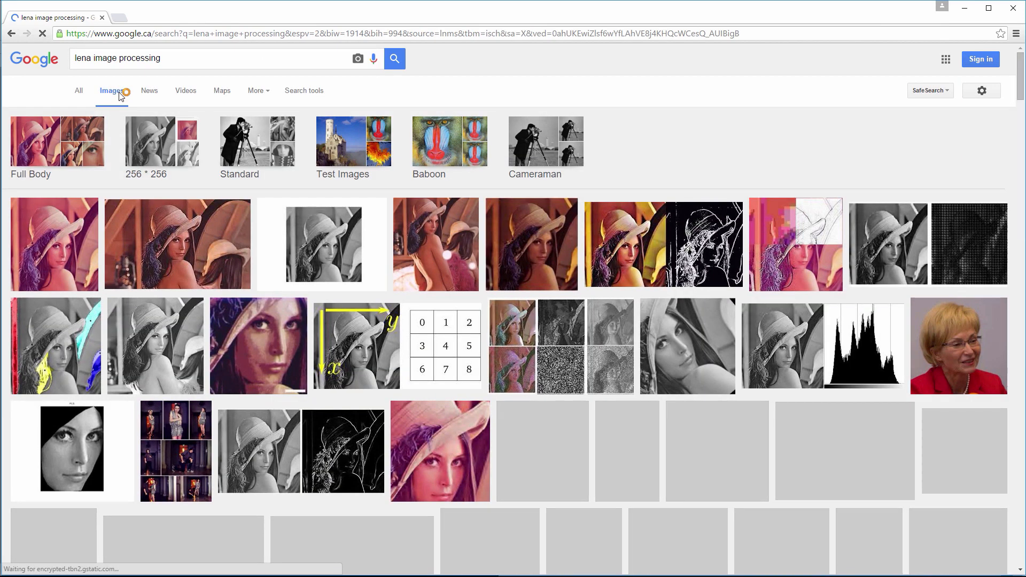
# Step: Save the 512 × 512 Wikipedia image as Lenna.png in the Downloads folder and close the browser
pyautogui.click(76, 234)
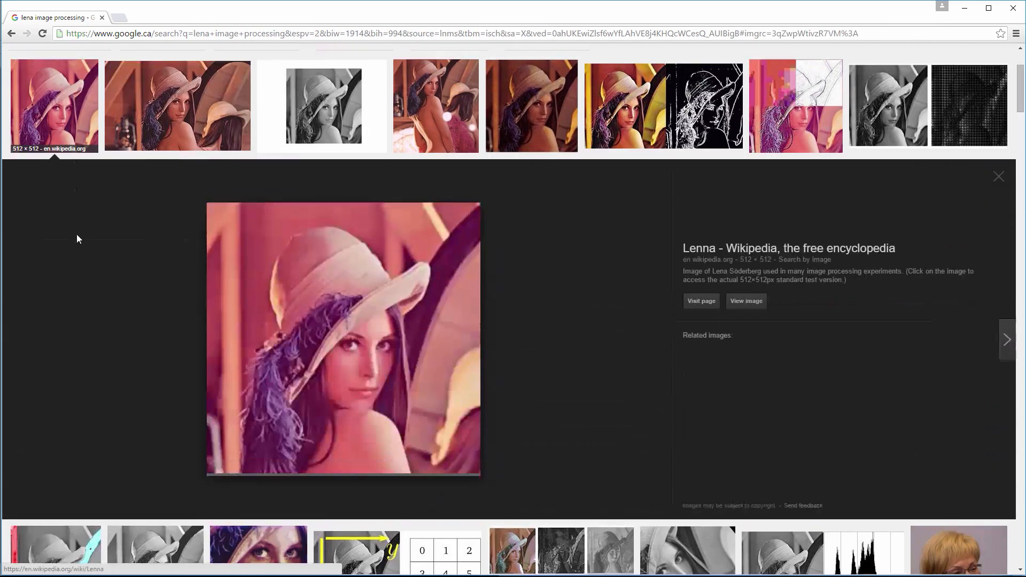
pyautogui.rightClick(272, 286)
pyautogui.click(336, 377)
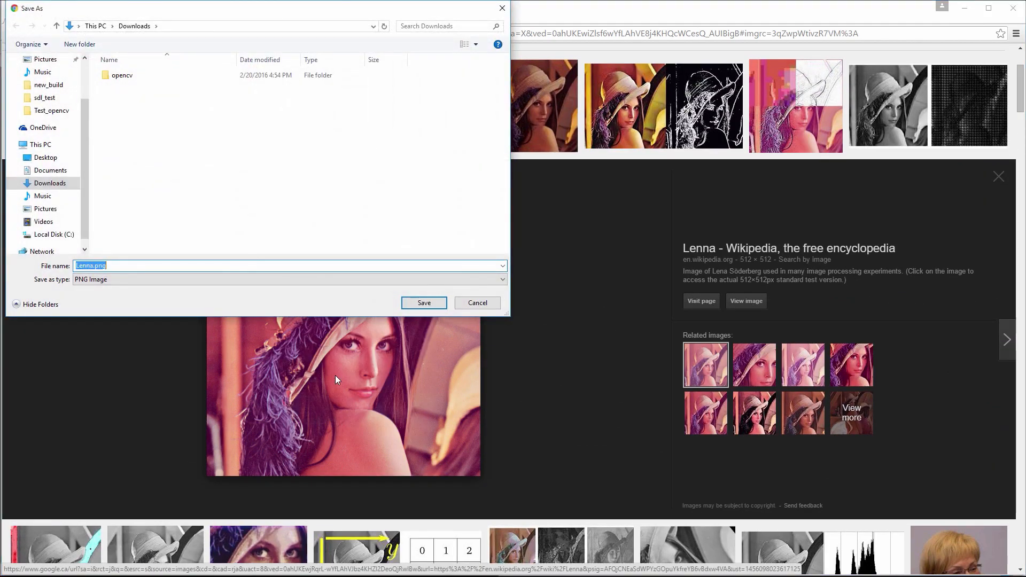
pyautogui.click(406, 307)
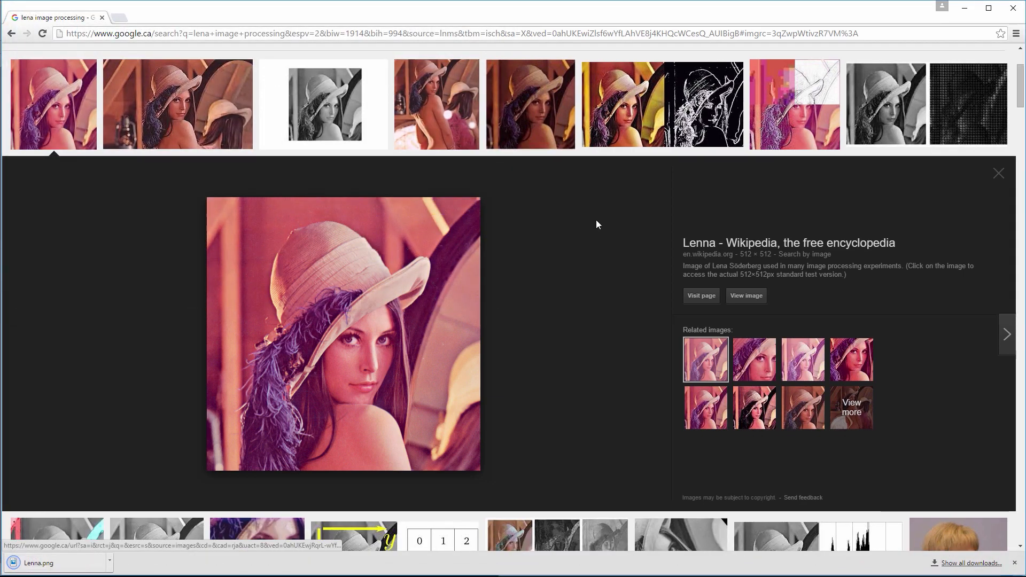
pyautogui.click(1010, 14)
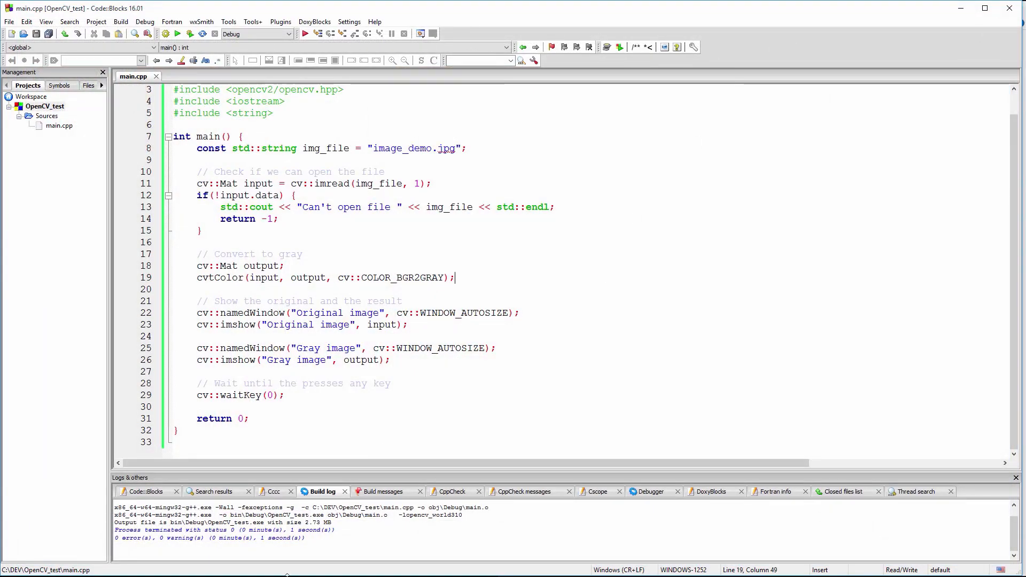
# Step: Copy Lenna.png from the Downloads folder in File Explorer
pyautogui.moveTo(277, 576)
pyautogui.click(241, 557)
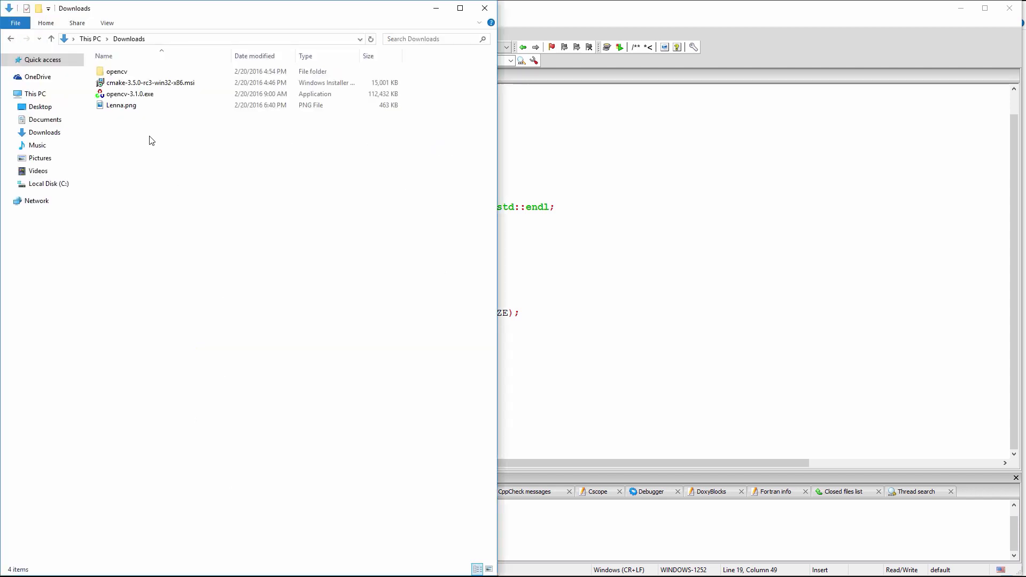
pyautogui.click(130, 109)
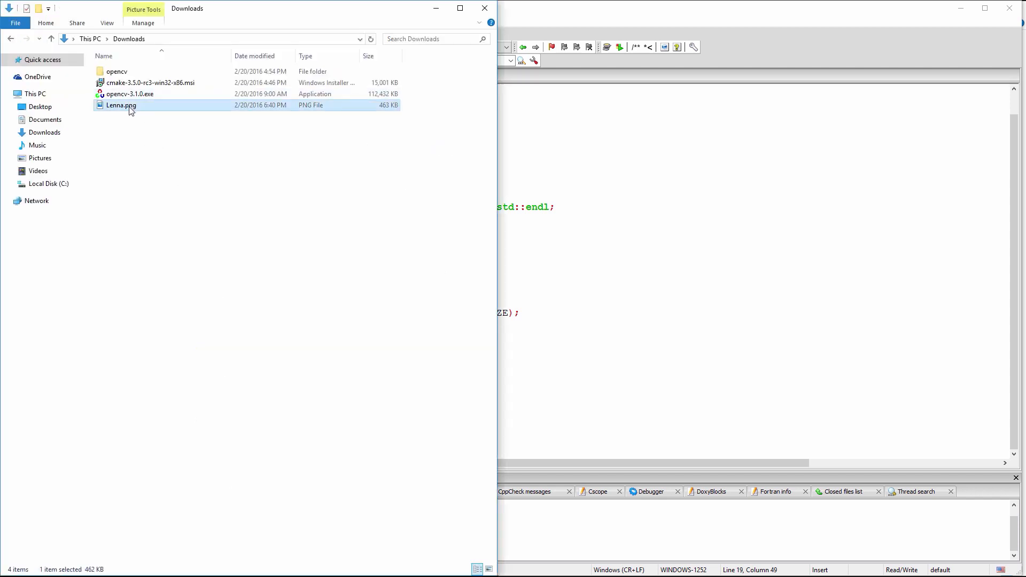
pyautogui.rightClick(130, 110)
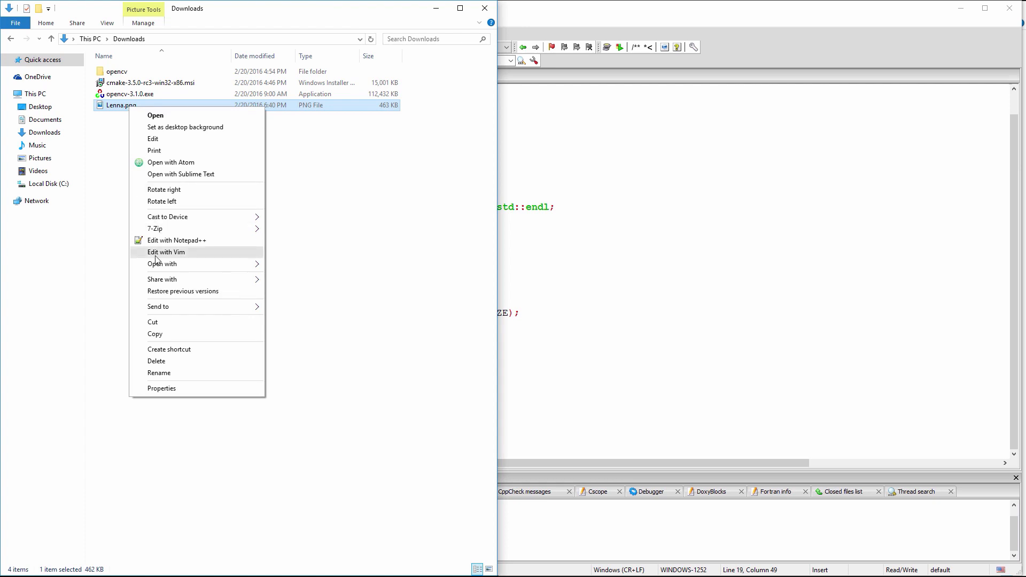
pyautogui.moveTo(169, 309)
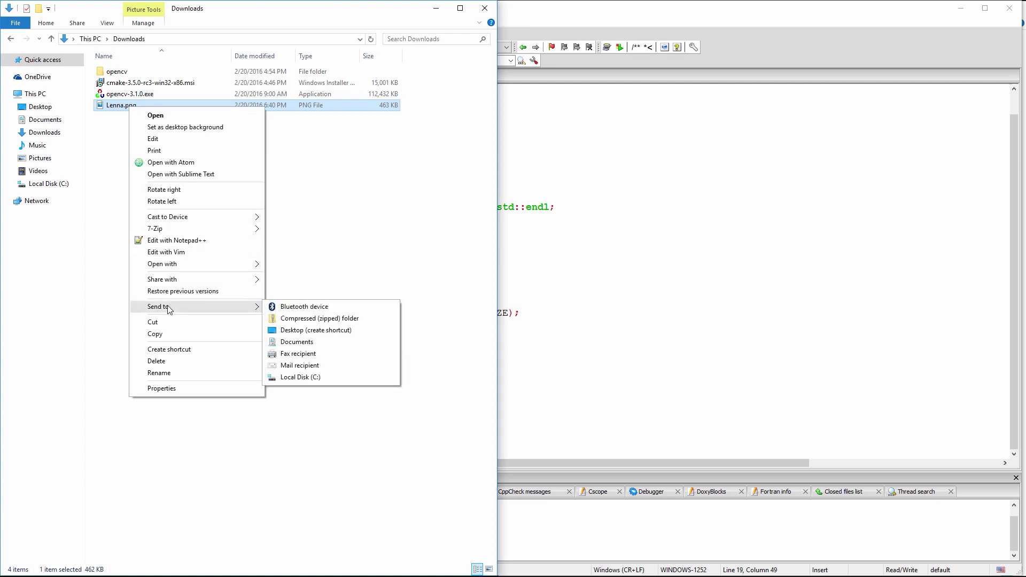
pyautogui.click(163, 334)
# Step: Paste the copied image into the project folder C:\DEV\OpenCV_test
pyautogui.click(67, 186)
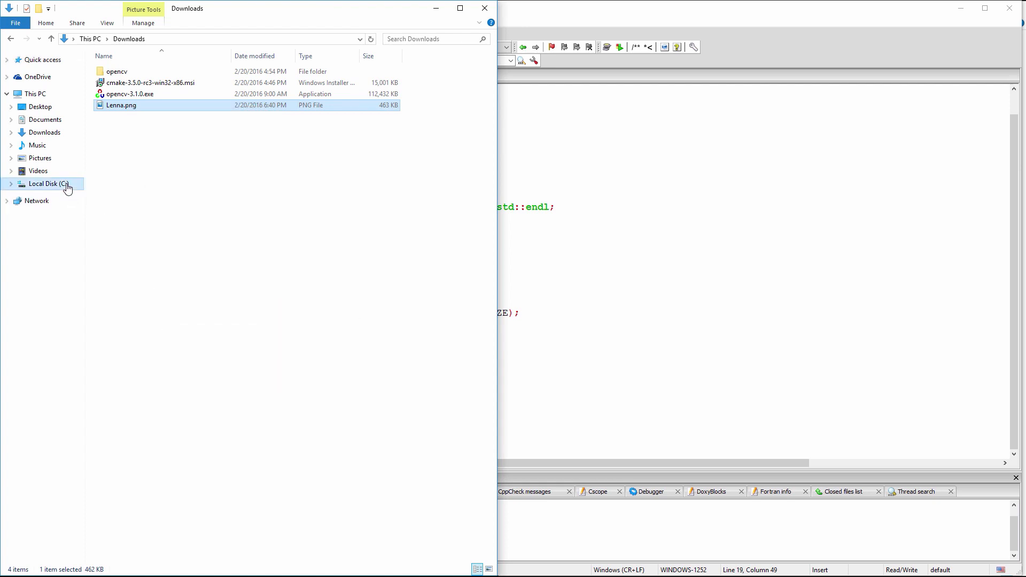
pyautogui.click(118, 73)
pyautogui.doubleClick(118, 74)
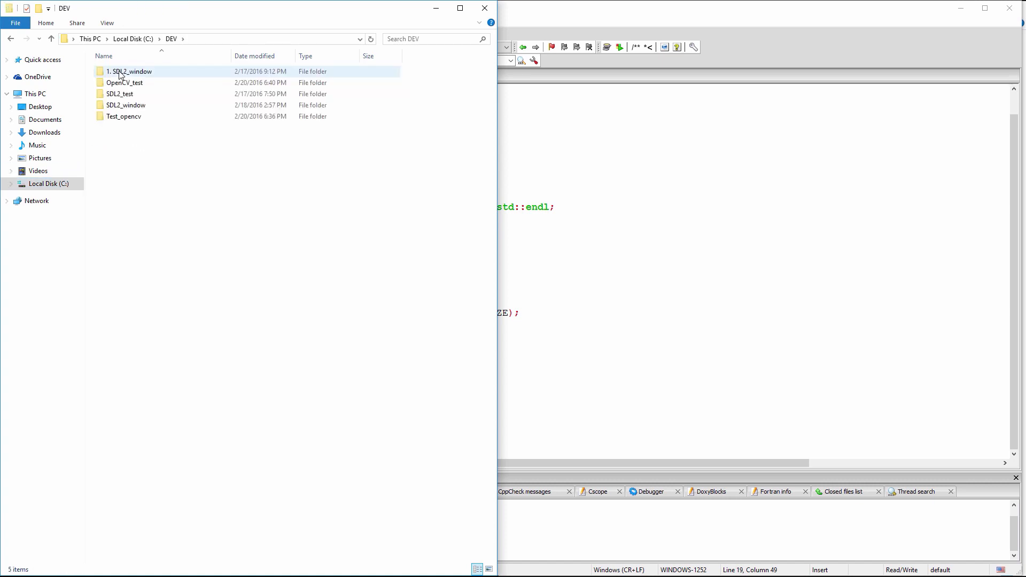
pyautogui.doubleClick(123, 83)
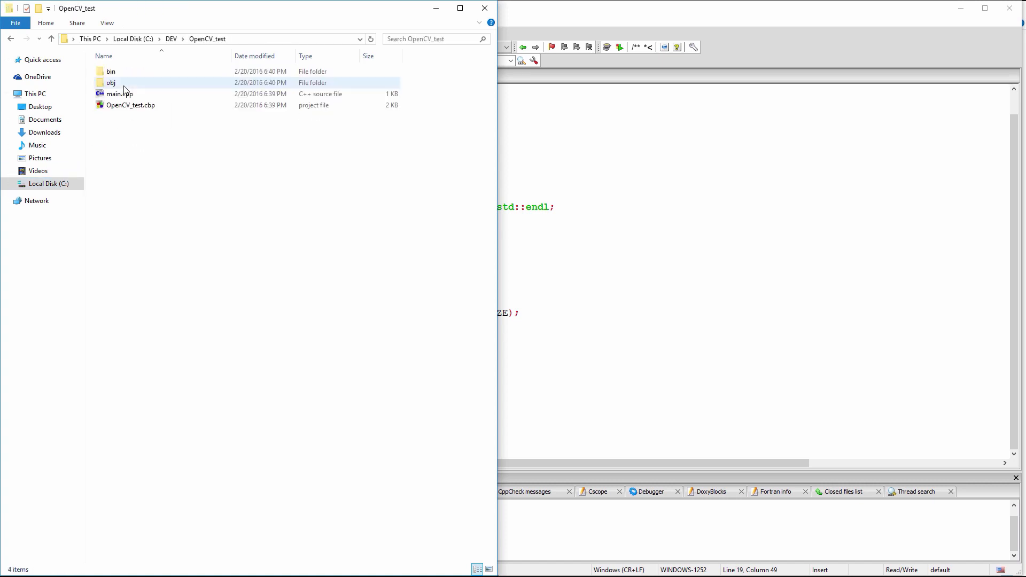
pyautogui.rightClick(116, 148)
pyautogui.click(188, 214)
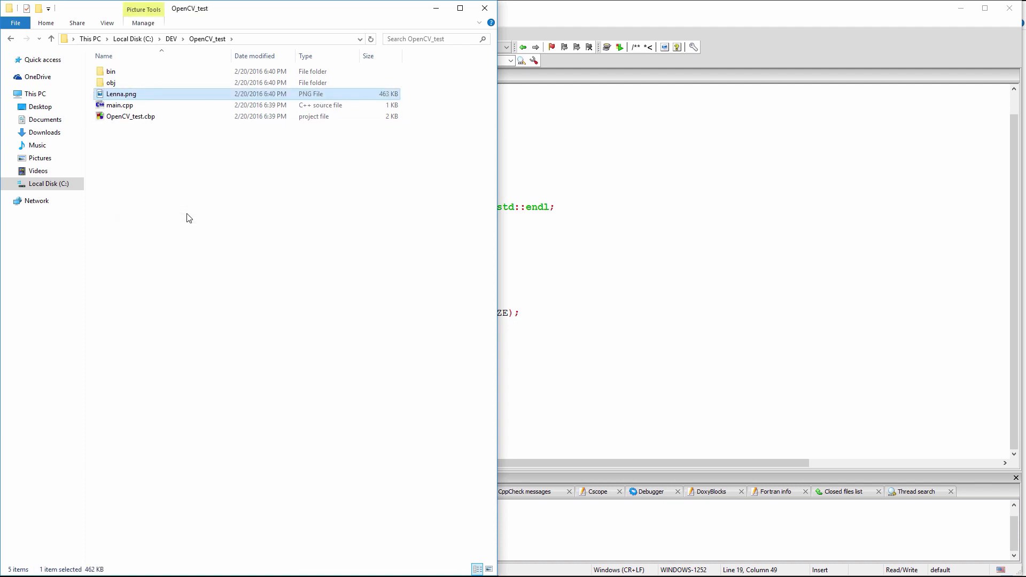
pyautogui.click(224, 208)
pyautogui.click(289, 39)
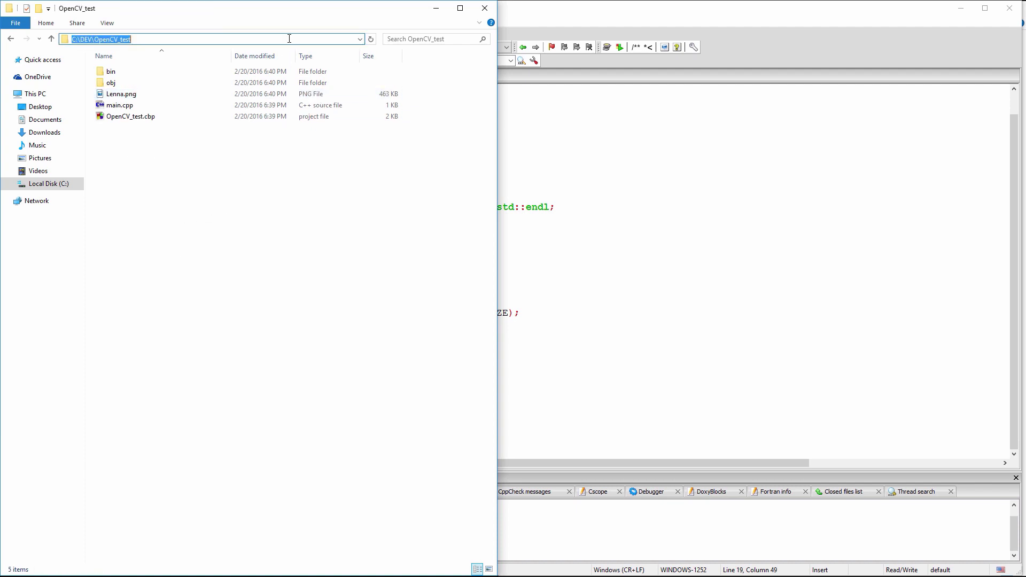
pyautogui.click(153, 171)
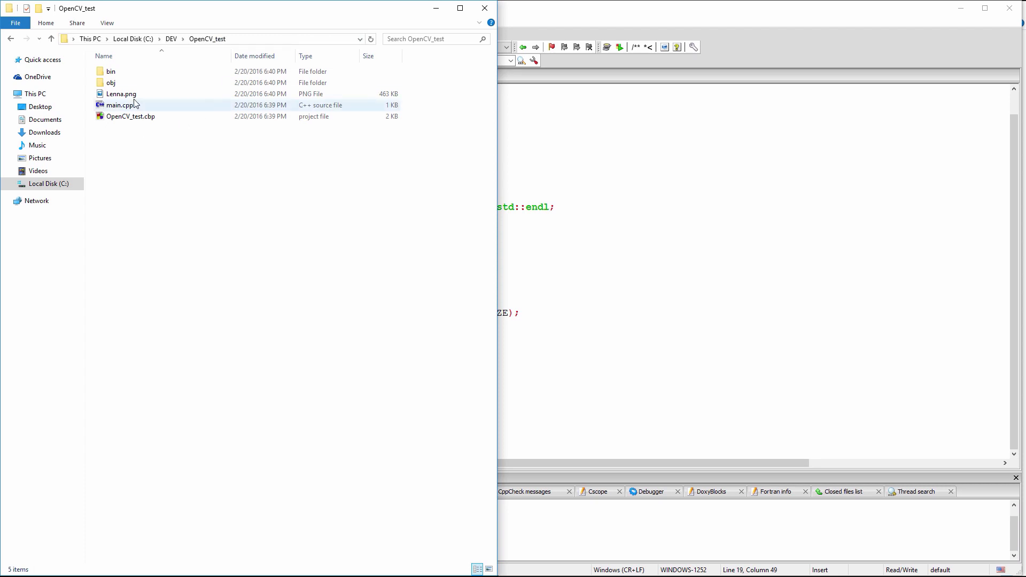
pyautogui.click(132, 98)
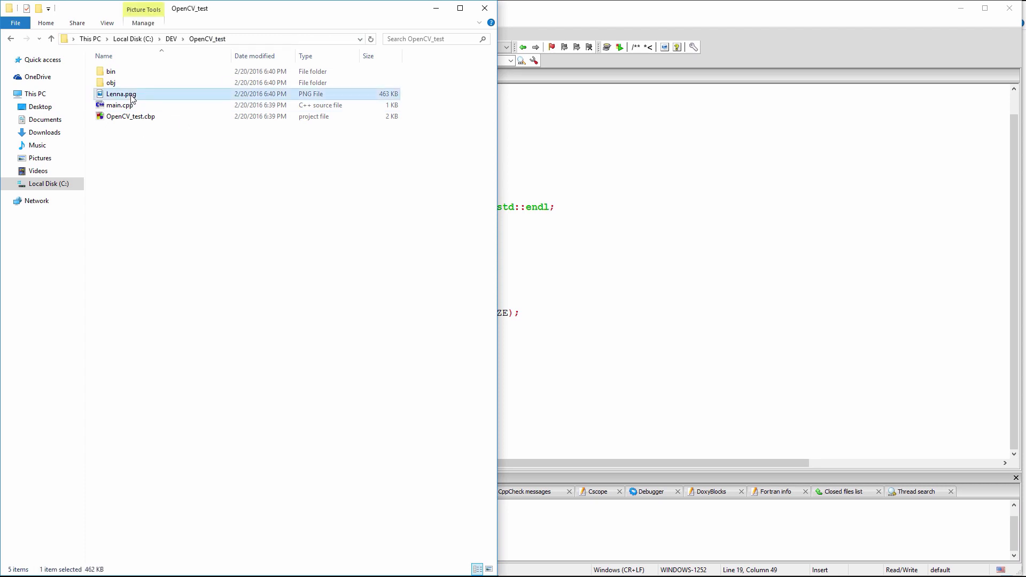
# Step: In Code::Blocks, change the img_file string in main.cpp to "Lenna.png" and save the file
pyautogui.click(588, 231)
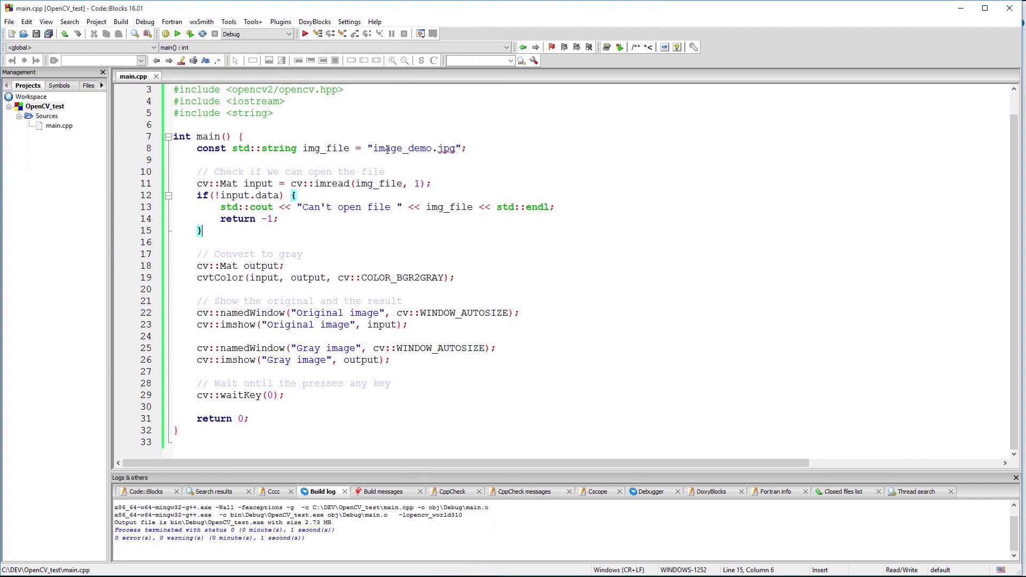
pyautogui.click(454, 149)
pyautogui.press('BackSpace')
pyautogui.press('BackSpace')
pyautogui.press('BackSpace')
pyautogui.press('BackSpace')
pyautogui.press('BackSpace')
pyautogui.press('BackSpace')
pyautogui.press('BackSpace')
pyautogui.press('BackSpace')
pyautogui.press('BackSpace')
pyautogui.press('BackSpace')
pyautogui.press('BackSpace')
pyautogui.press('BackSpace')
pyautogui.press('BackSpace')
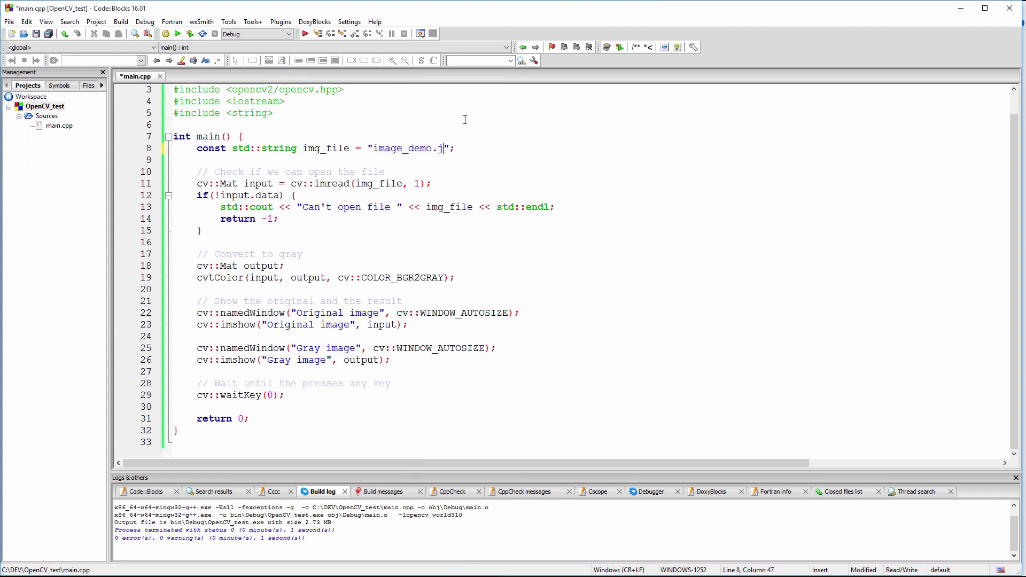
pyautogui.press('BackSpace')
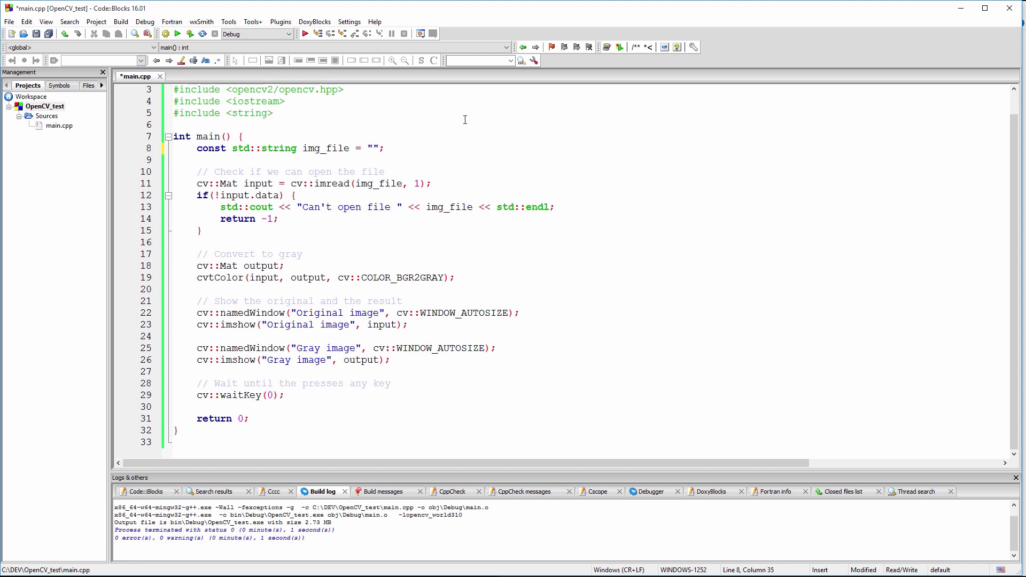
pyautogui.write('Lenna.png')
pyautogui.hotkey('ctrl', 's')
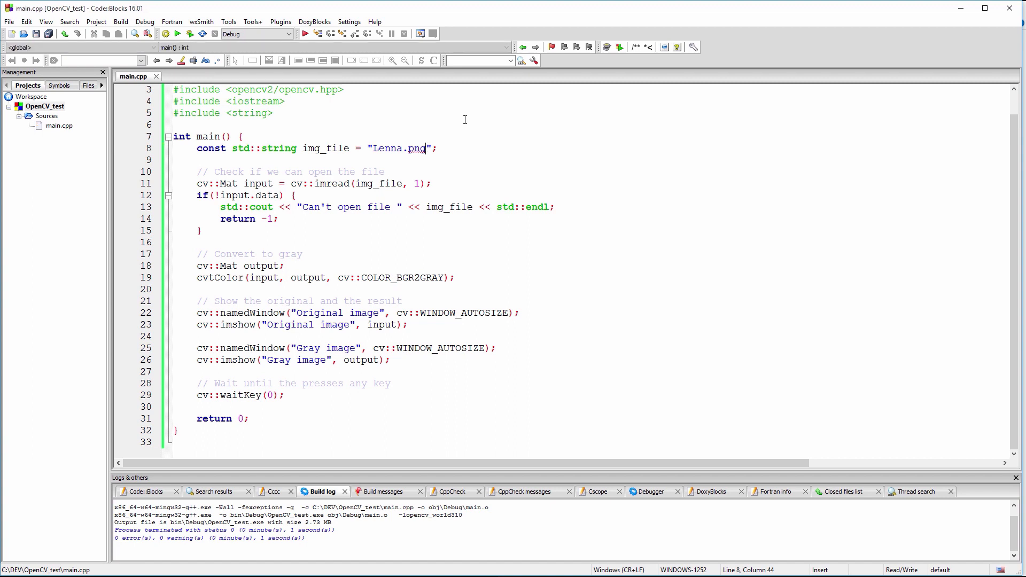
# Step: Build and run the project, move the gray image aside to compare it with the original, and close both image windows
pyautogui.click(243, 137)
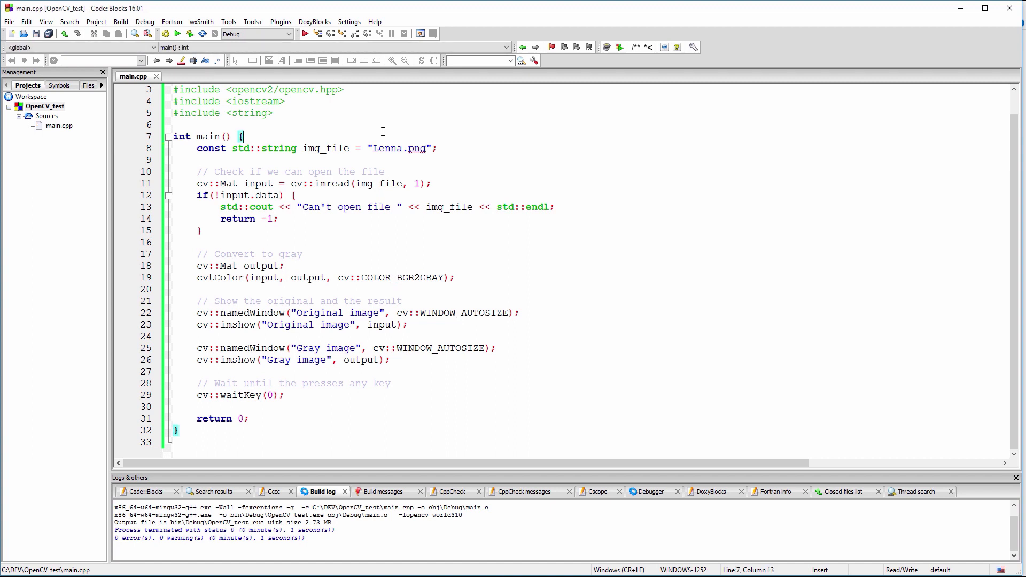
pyautogui.click(188, 35)
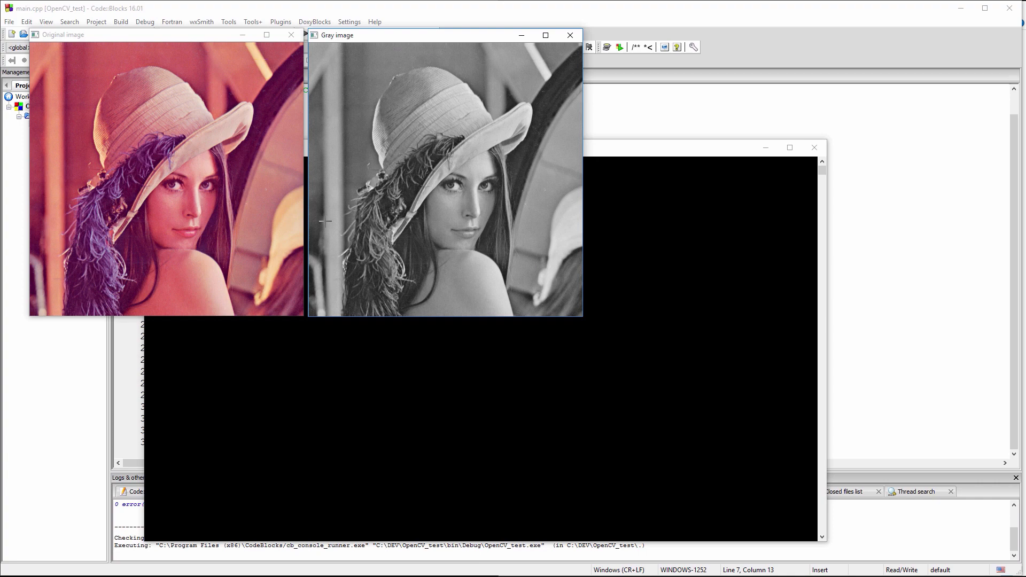
pyautogui.moveTo(393, 35); pyautogui.dragTo(449, 37)
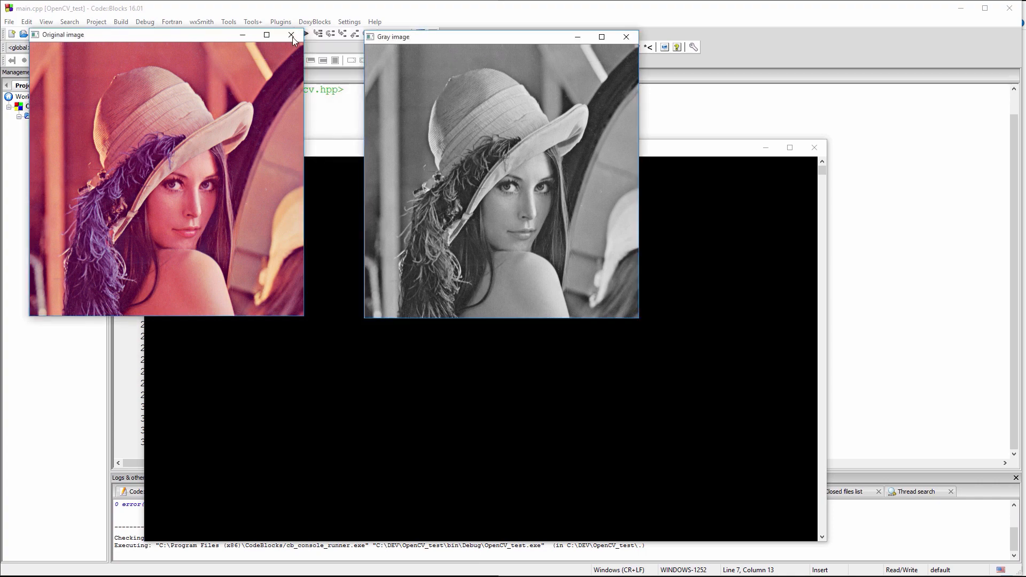
pyautogui.click(292, 35)
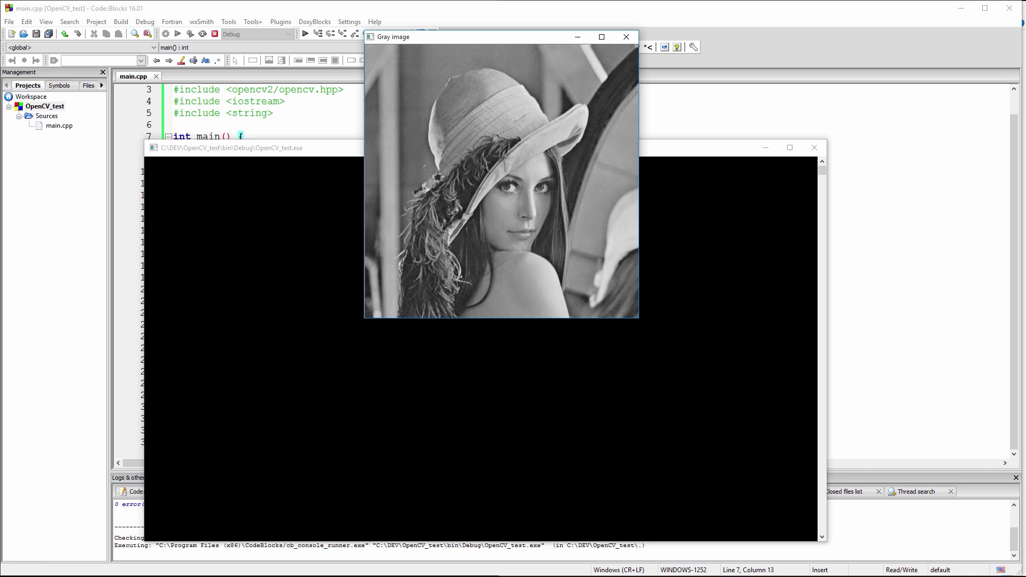
pyautogui.click(626, 37)
pyautogui.click(507, 252)
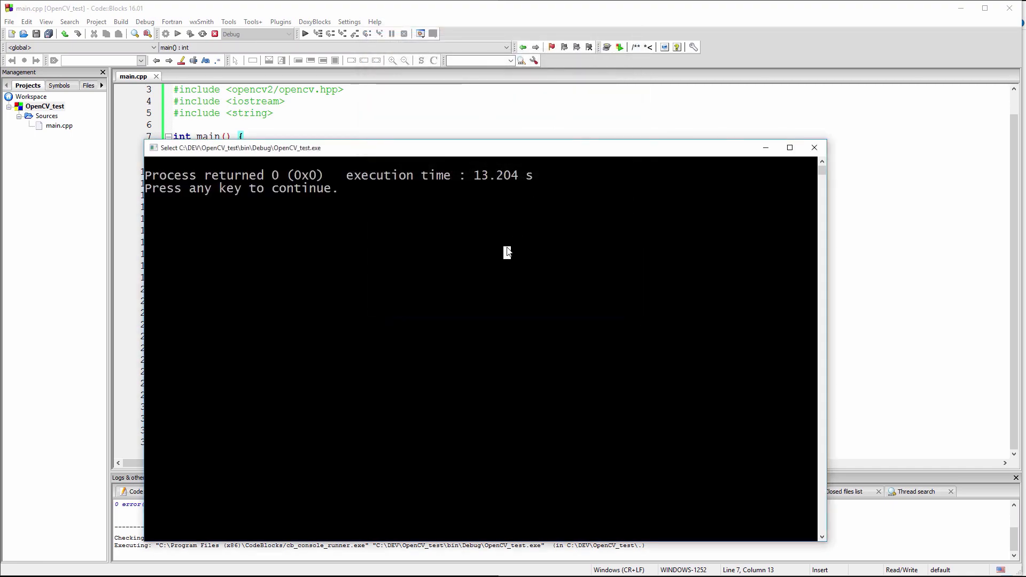